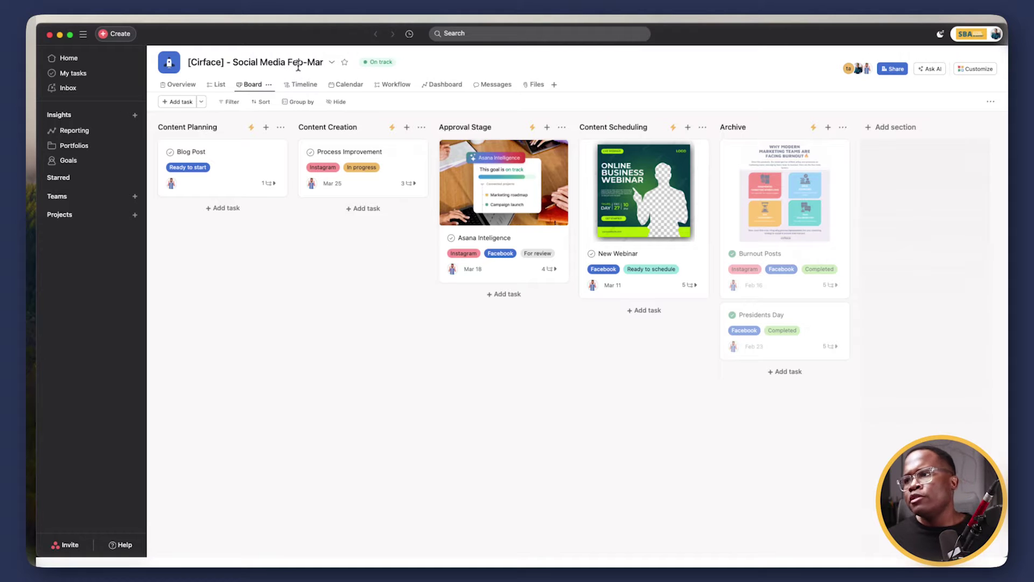
# Open the Workflow view with the sidebar collapsed and expand Content Planning's 'New Task Added to Project' trigger
pyautogui.click(219, 85)
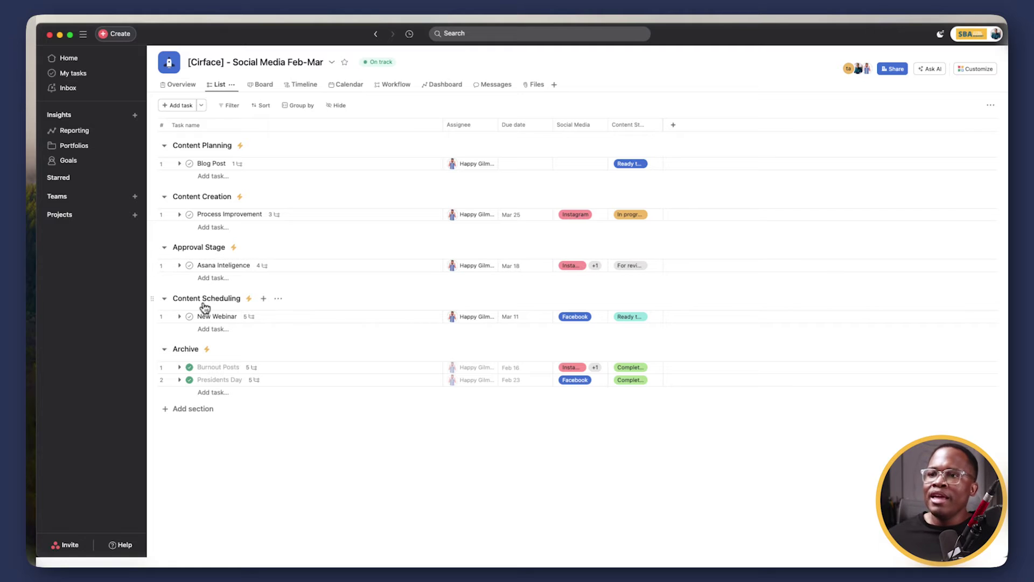
pyautogui.click(387, 87)
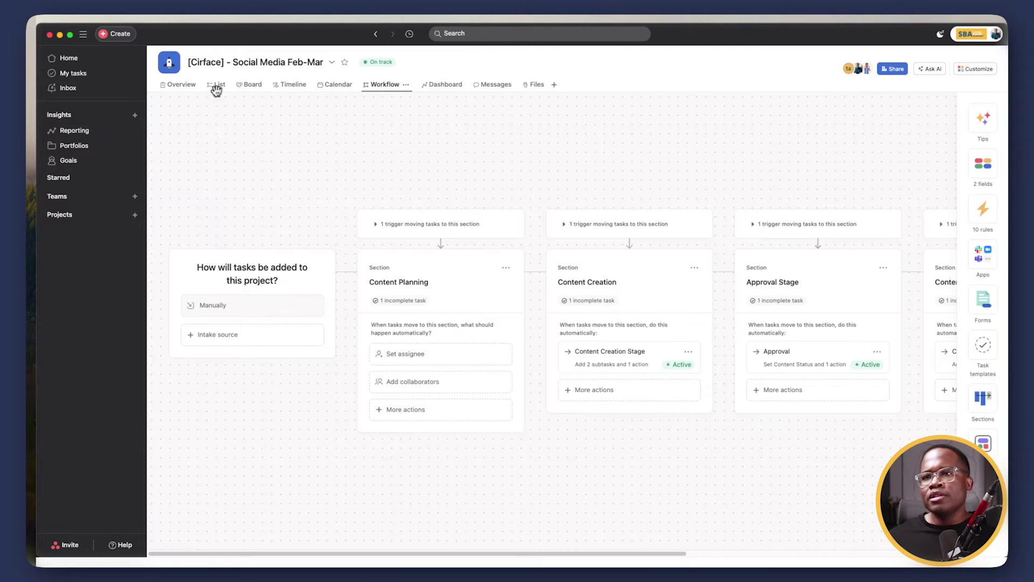
pyautogui.click(83, 34)
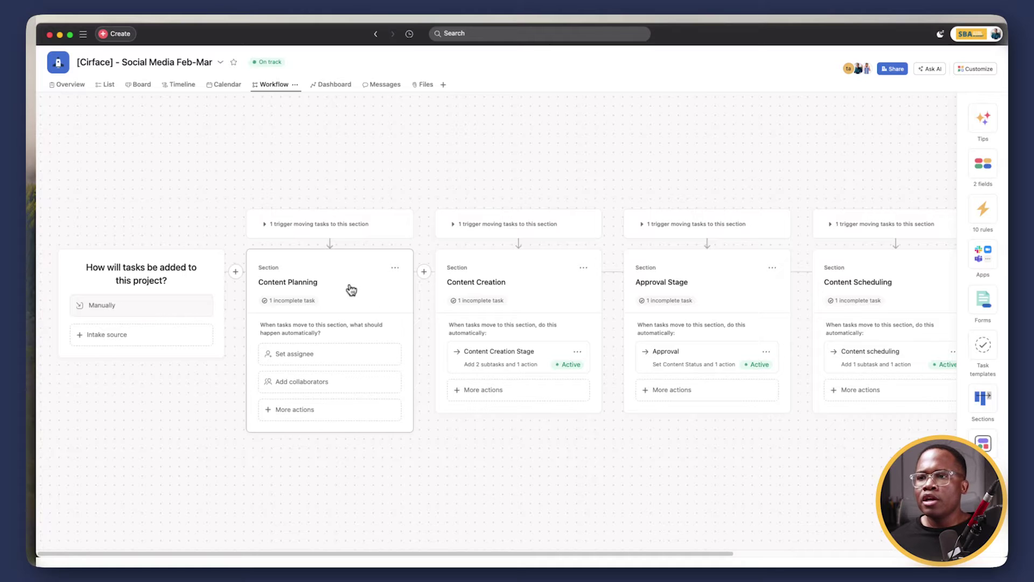
pyautogui.click(268, 224)
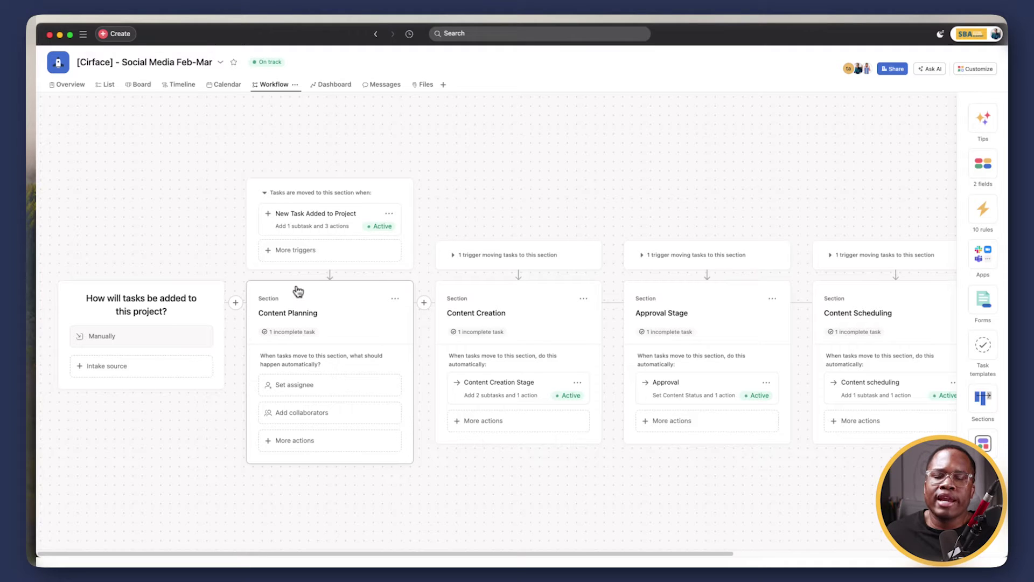
pyautogui.click(295, 218)
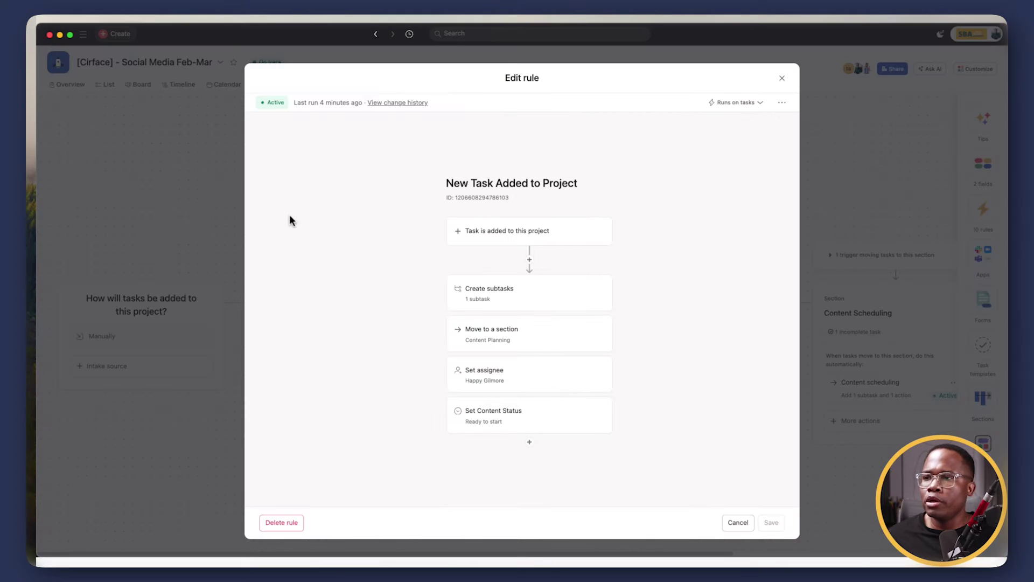
pyautogui.click(544, 300)
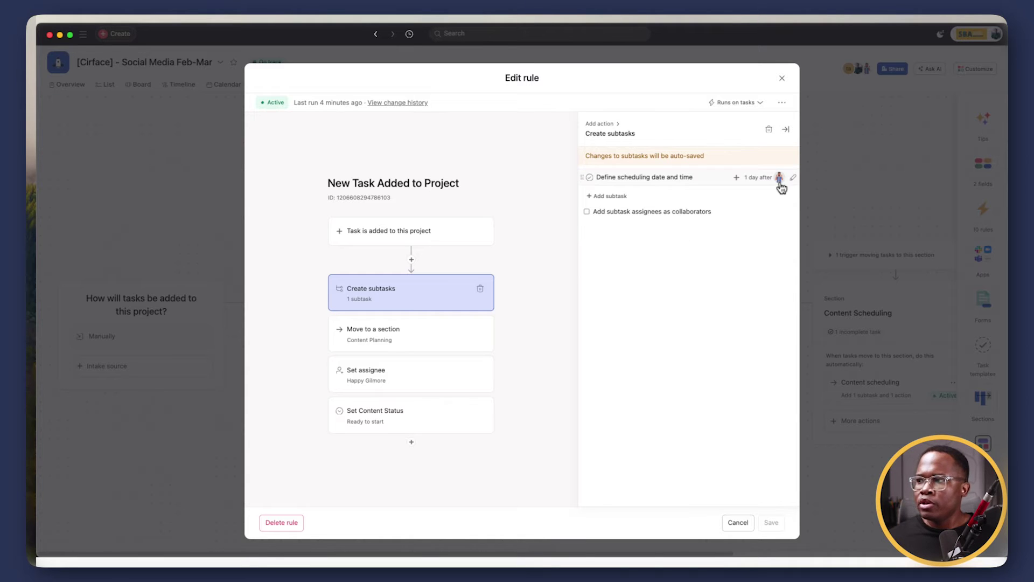
pyautogui.click(431, 341)
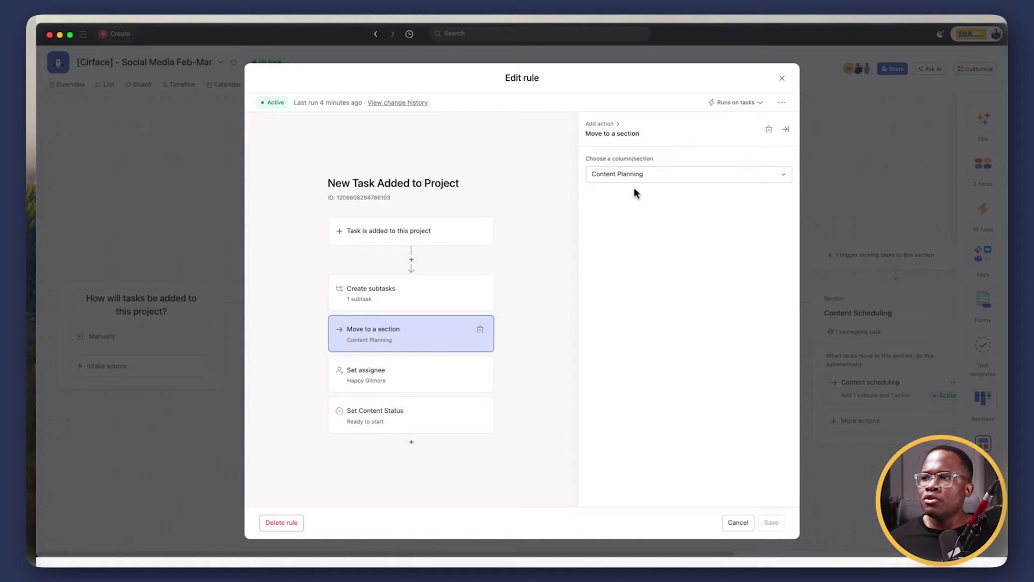
pyautogui.click(434, 380)
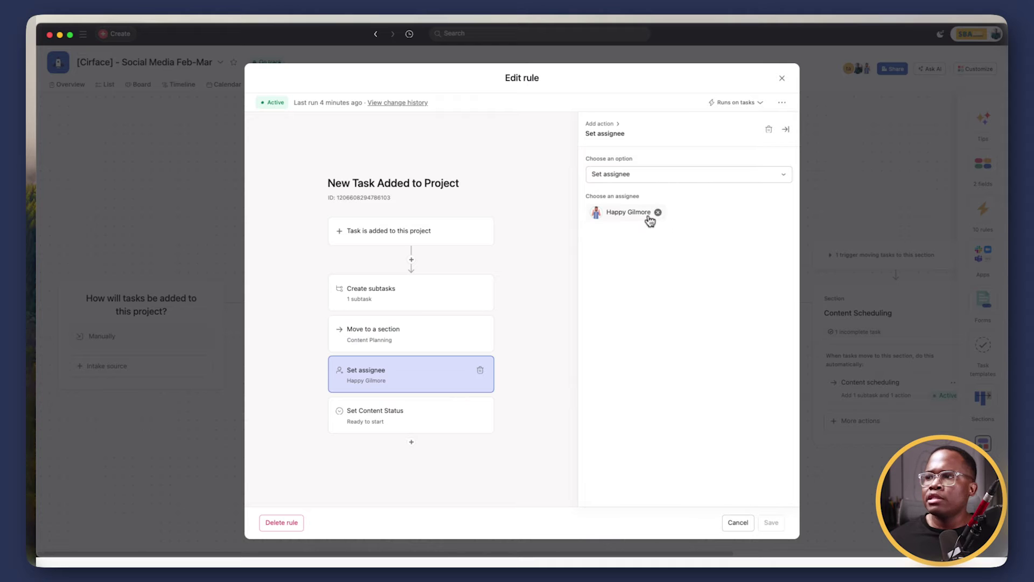
pyautogui.click(424, 420)
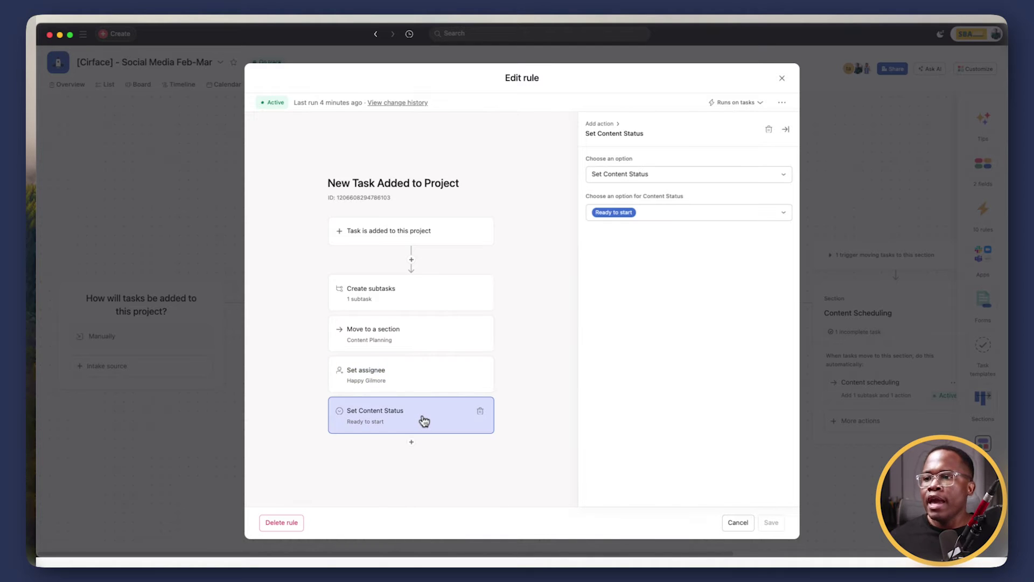
pyautogui.click(782, 77)
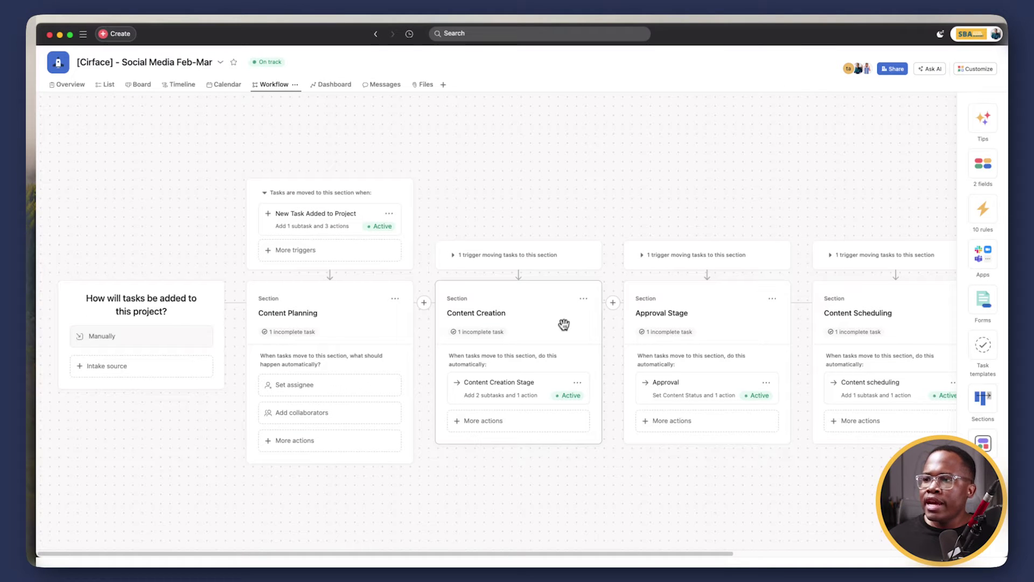
# Expand Content Creation's triggers and review the In Progress - Creation and Content Creation Stage subtask rules
pyautogui.click(452, 257)
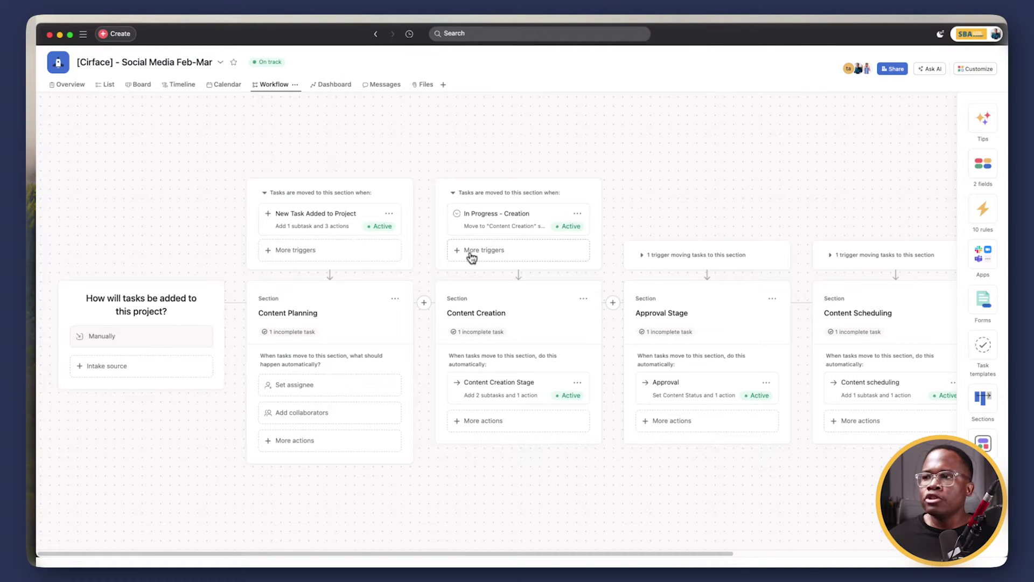
pyautogui.click(492, 226)
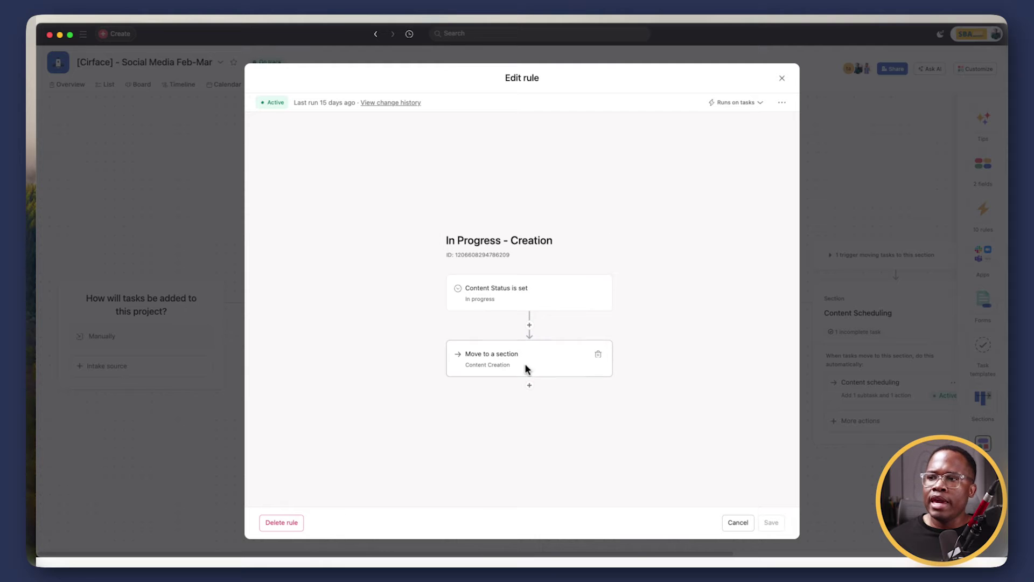
pyautogui.click(782, 80)
pyautogui.click(503, 393)
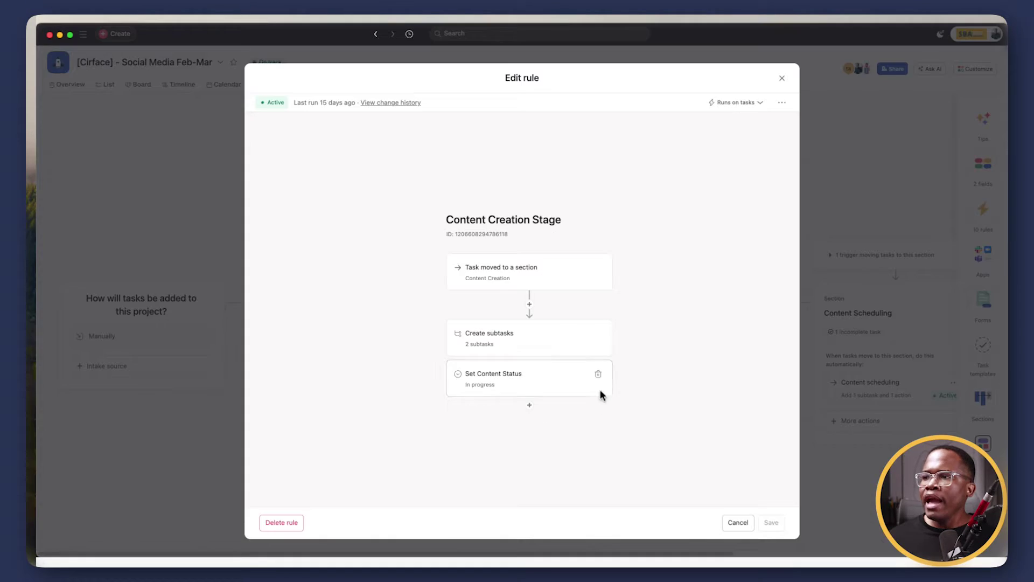
pyautogui.click(543, 343)
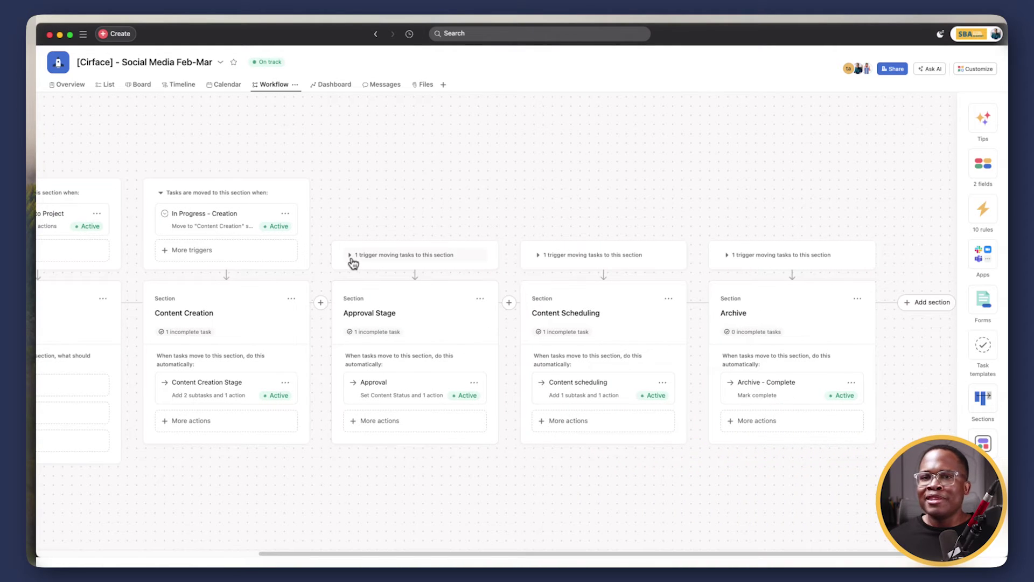
# Expand Approval Stage's triggers and review the For review - Section rule and the Approval rule's Create approvals action
pyautogui.click(351, 257)
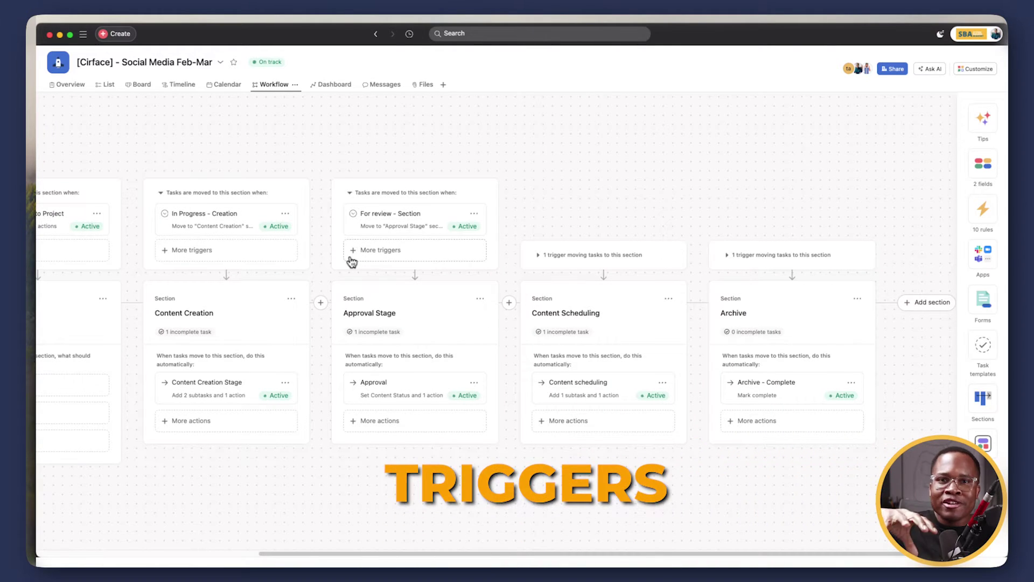
pyautogui.click(395, 227)
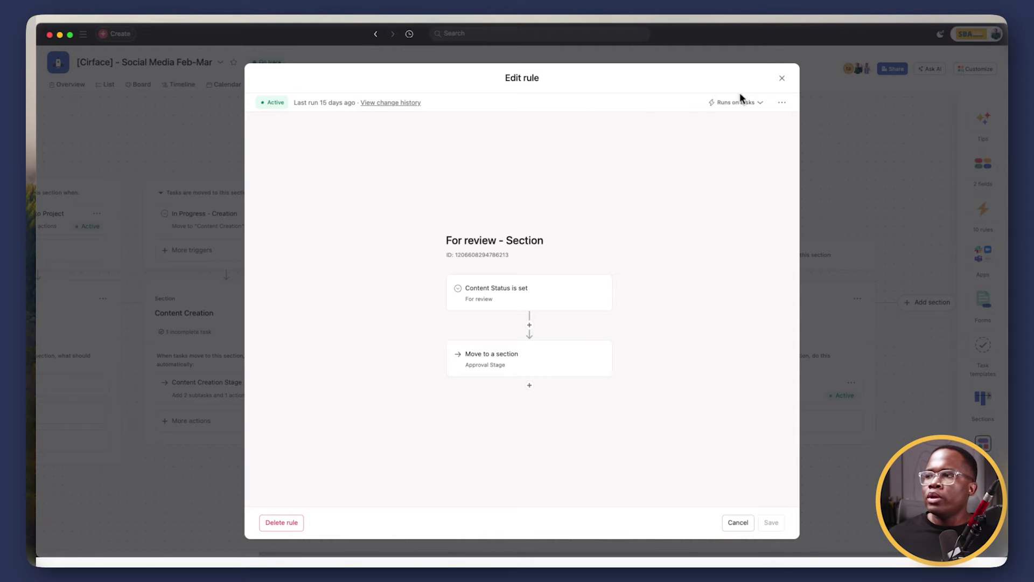
pyautogui.click(782, 78)
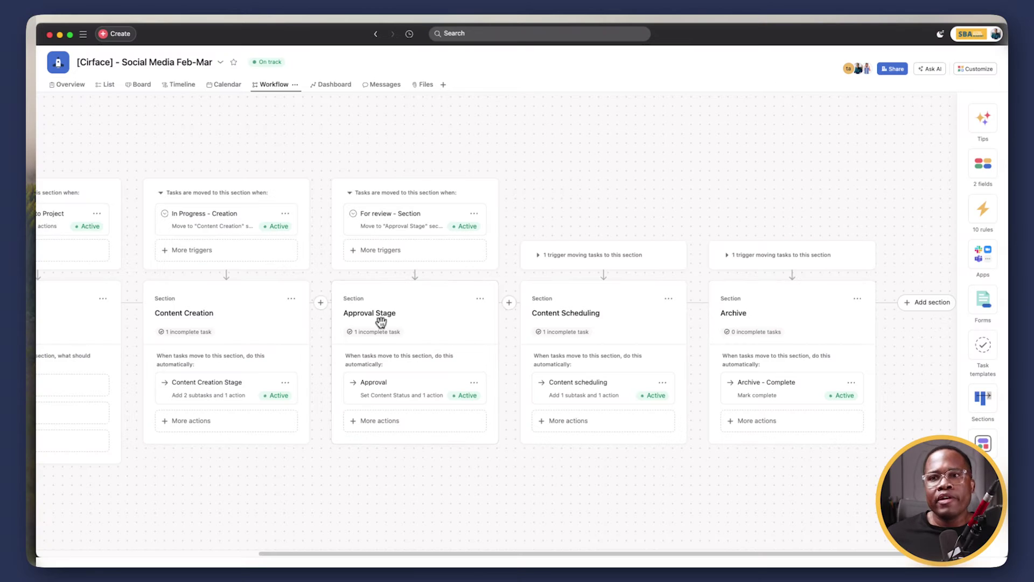
pyautogui.click(405, 397)
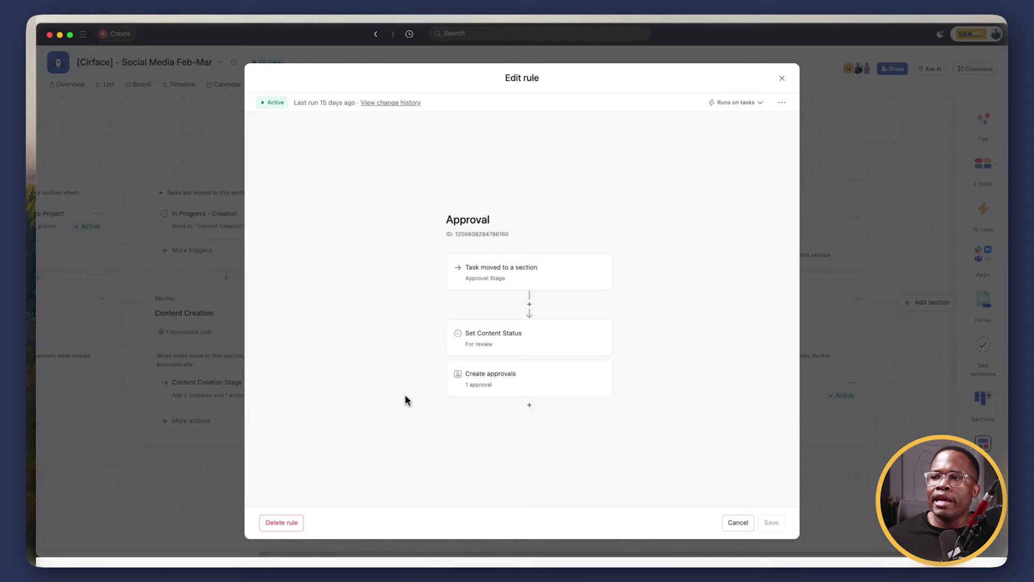
pyautogui.click(558, 372)
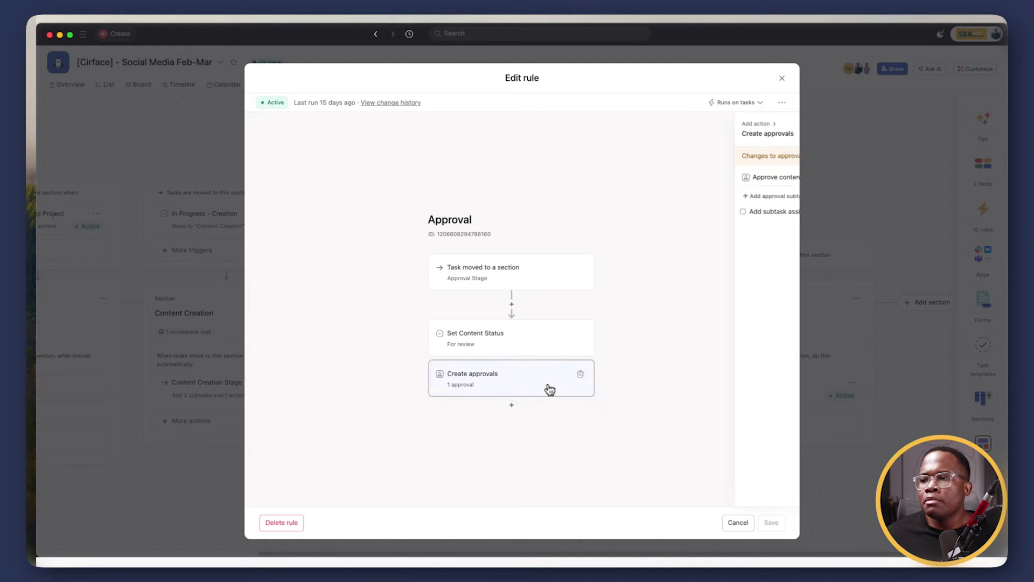
pyautogui.click(781, 79)
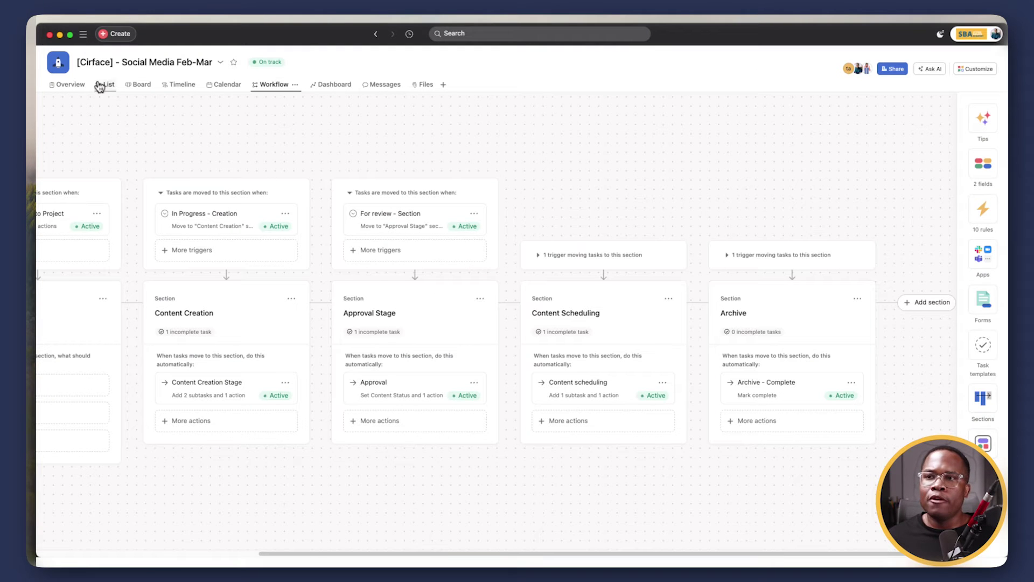
# On the Board view, create a 'Donut social post' task in Content Planning and open its details
pyautogui.click(136, 82)
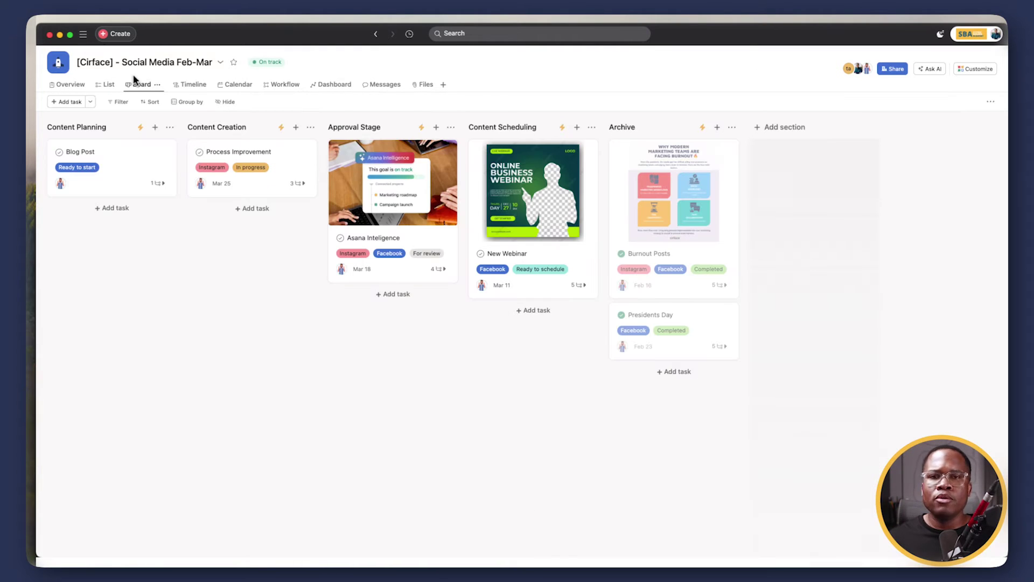
pyautogui.click(75, 103)
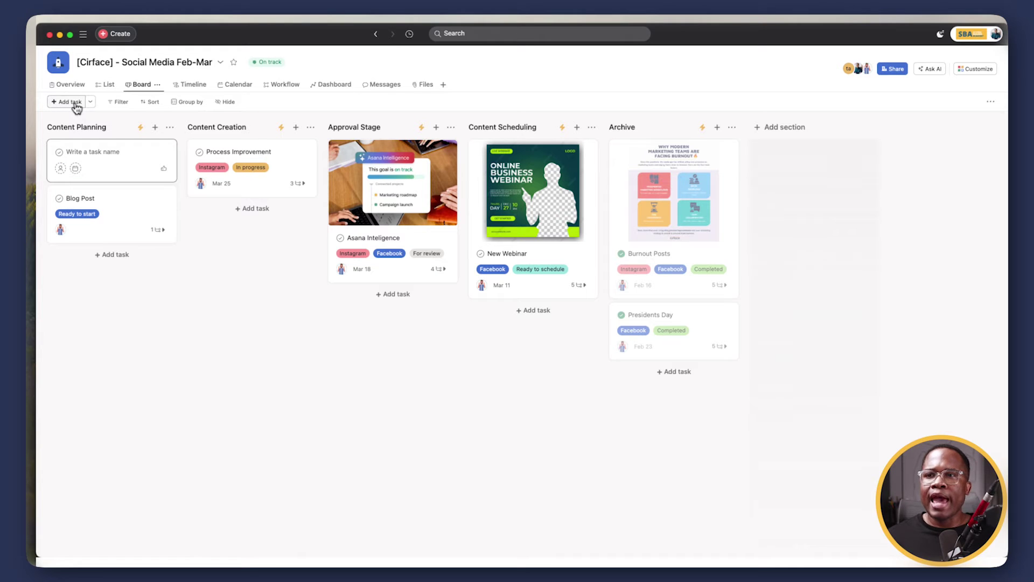
pyautogui.write('Donut')
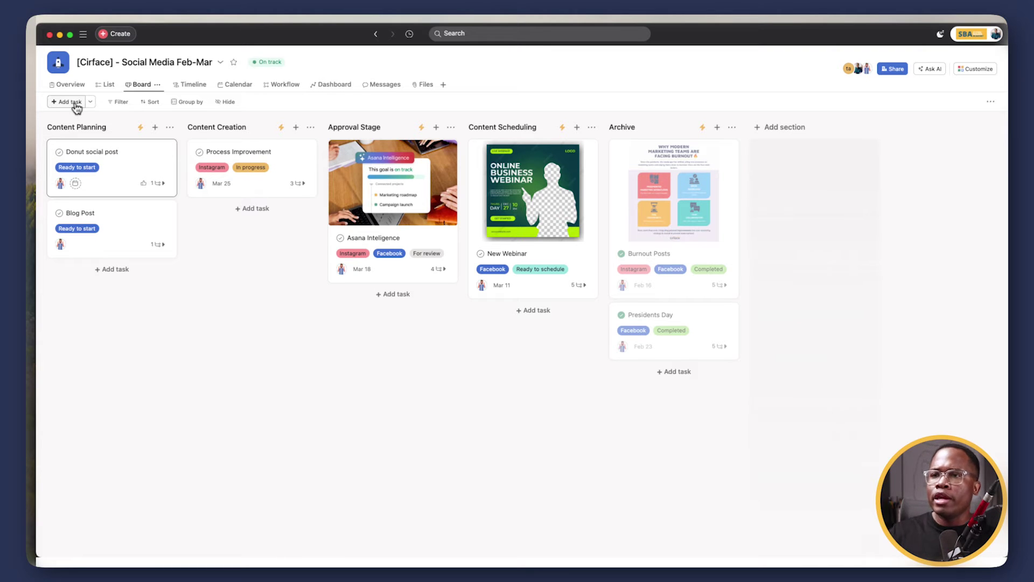
pyautogui.write('social post')
pyautogui.click(84, 172)
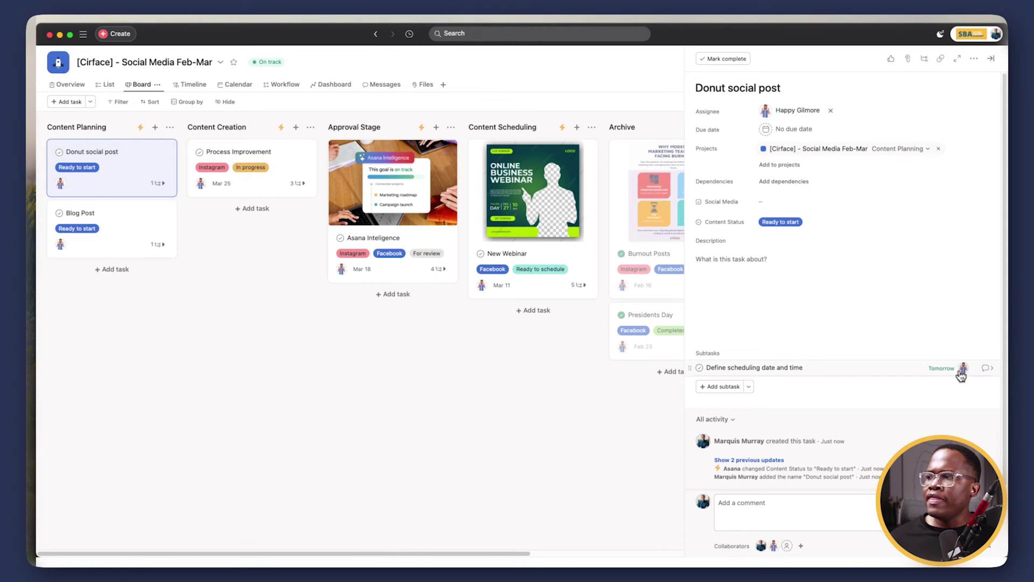
# Set the due date to Wednesday March 6 at 1:30pm and complete the scheduling subtask
pyautogui.moveTo(965, 374)
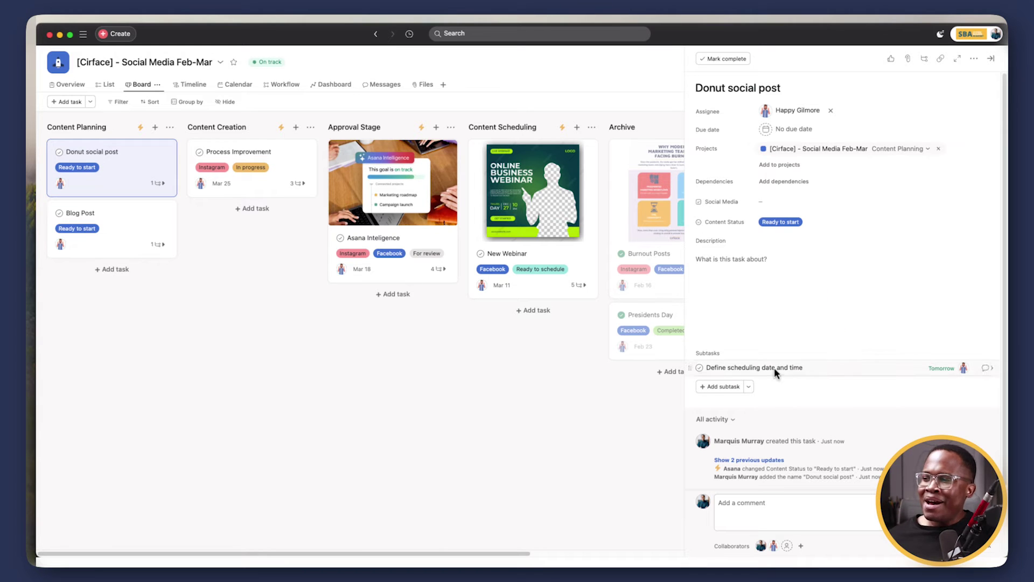
pyautogui.click(790, 130)
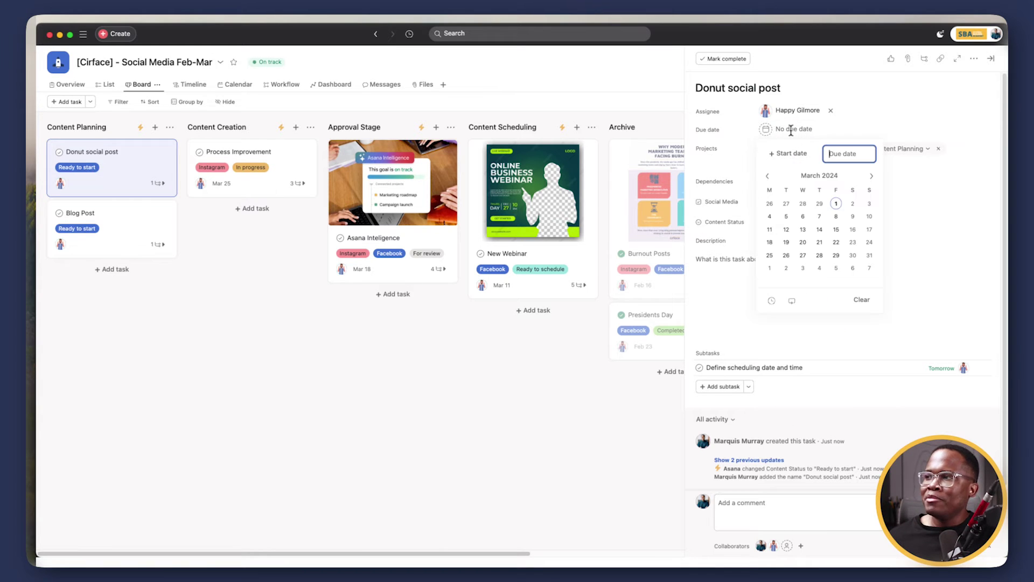
pyautogui.click(803, 216)
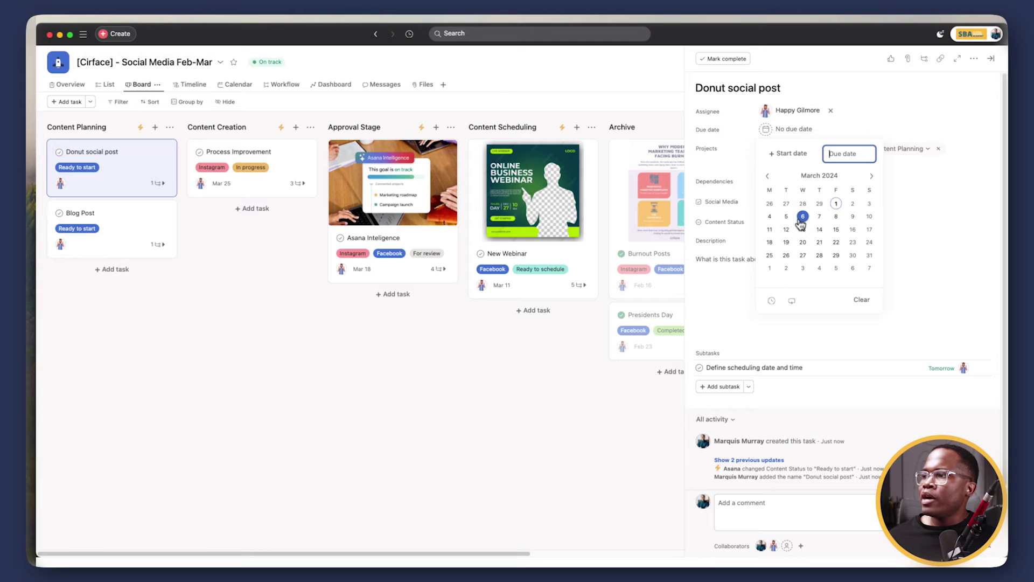
pyautogui.click(772, 300)
pyautogui.click(844, 231)
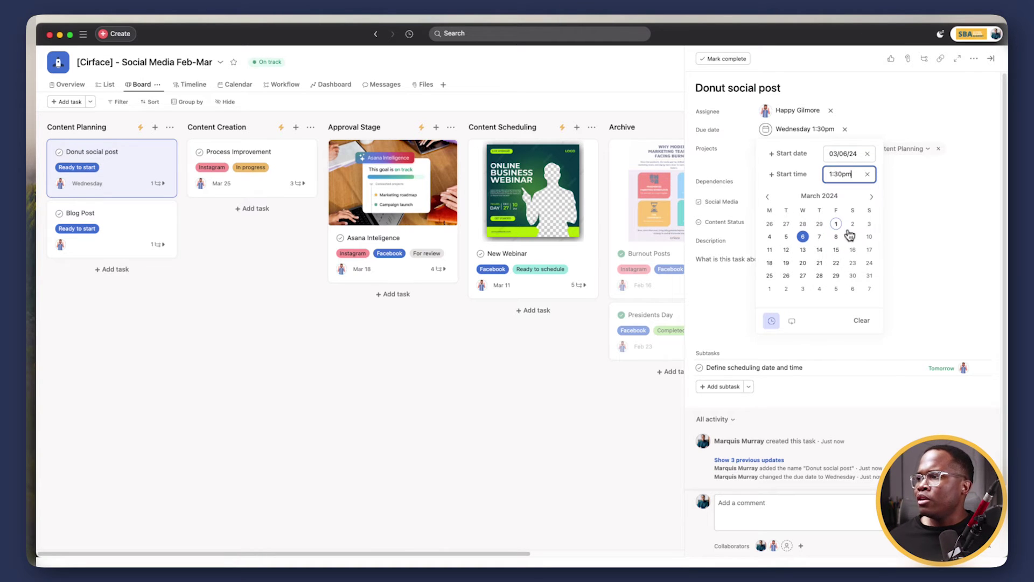
pyautogui.click(700, 368)
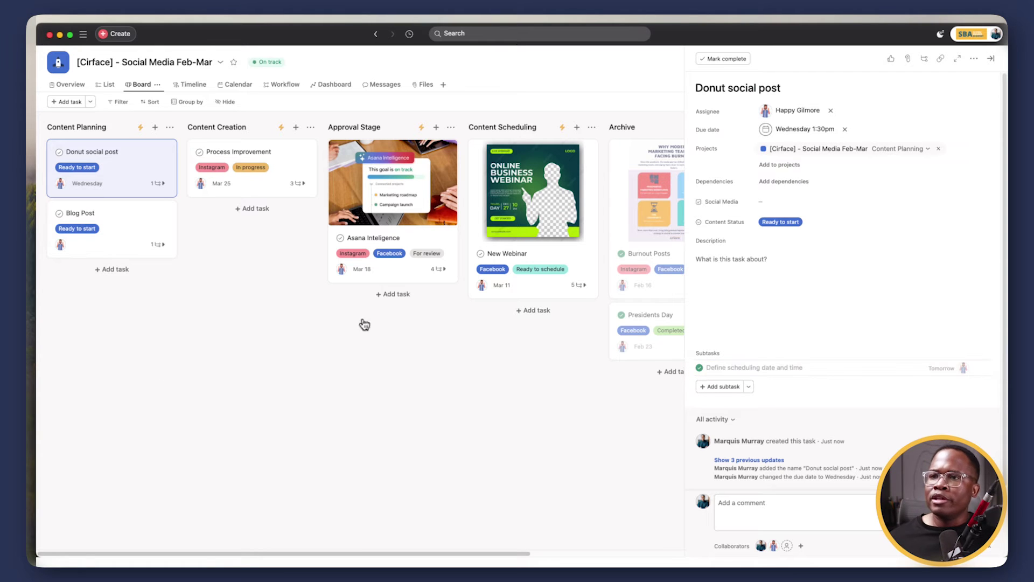
# Move the card to Content Creation and add 'Copy here.', 'Graphic here.' and a pasted screenshot to its description
pyautogui.click(123, 168)
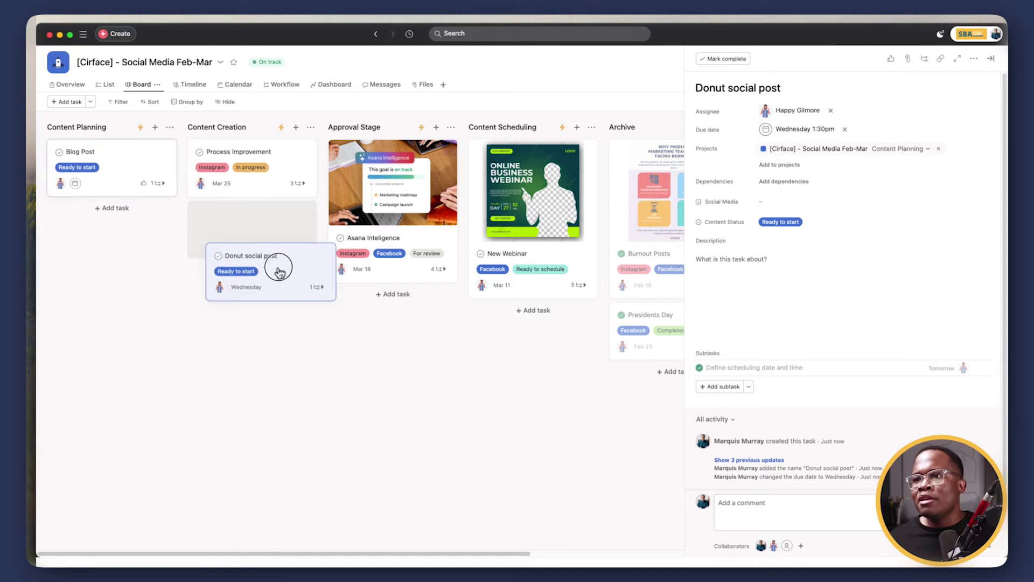
pyautogui.moveTo(278, 270); pyautogui.dragTo(266, 245)
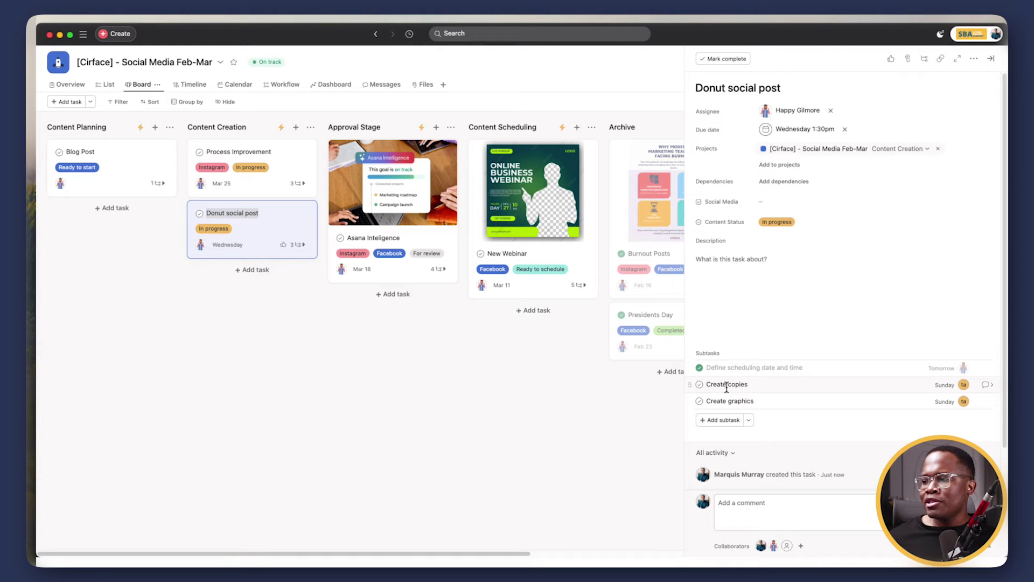
pyautogui.click(721, 293)
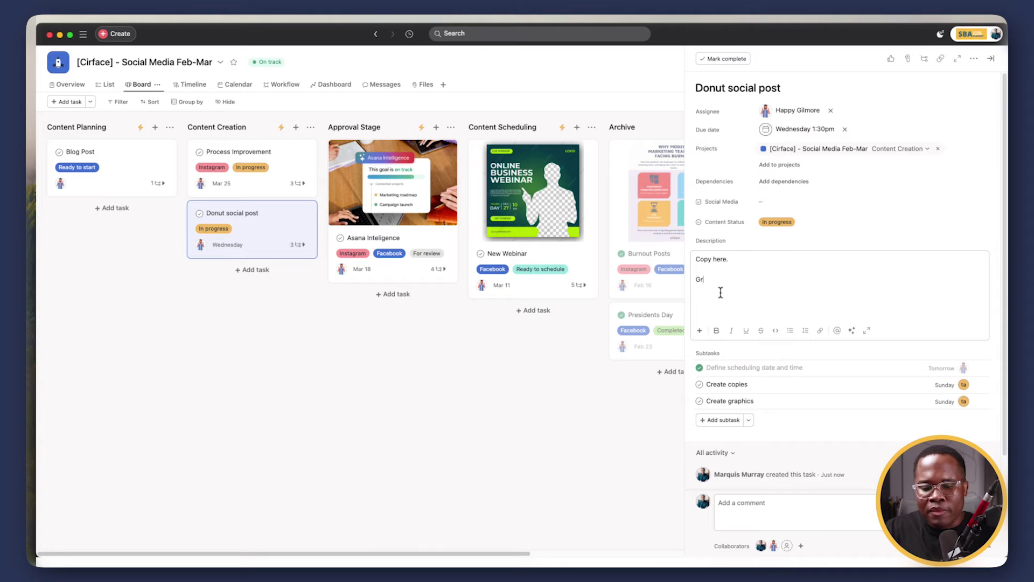
pyautogui.write('e.')
pyautogui.hotkey('ctrl', 'v')
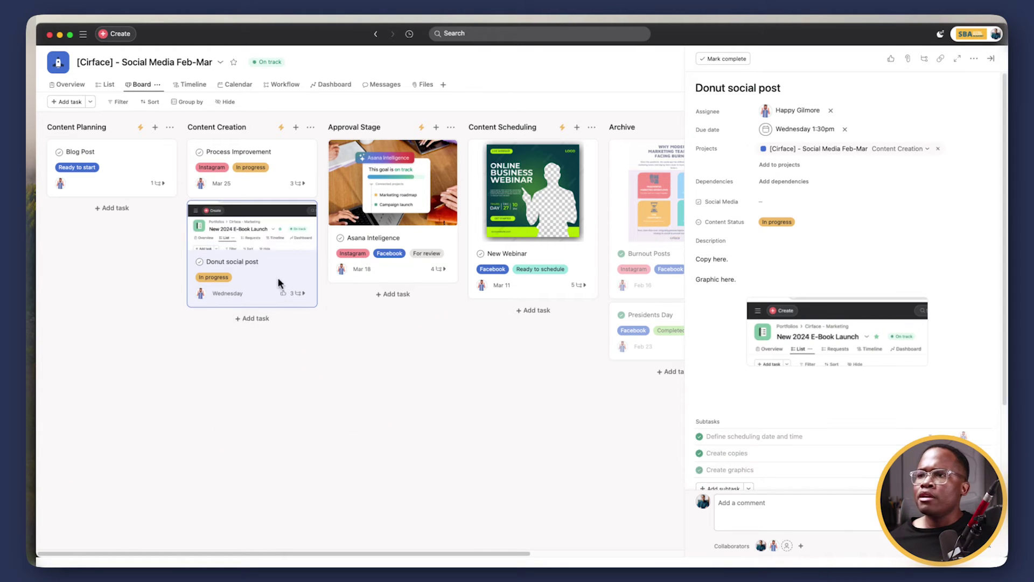
# Move the card to Approval Stage, give the Approve content subtask a Monday due date, and review it
pyautogui.moveTo(277, 284); pyautogui.dragTo(423, 352)
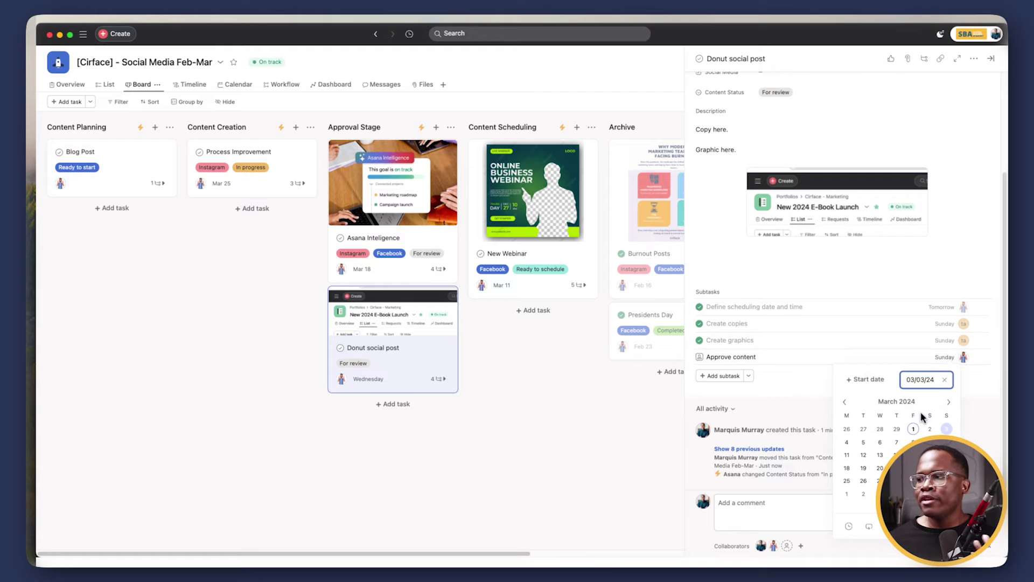
pyautogui.click(796, 407)
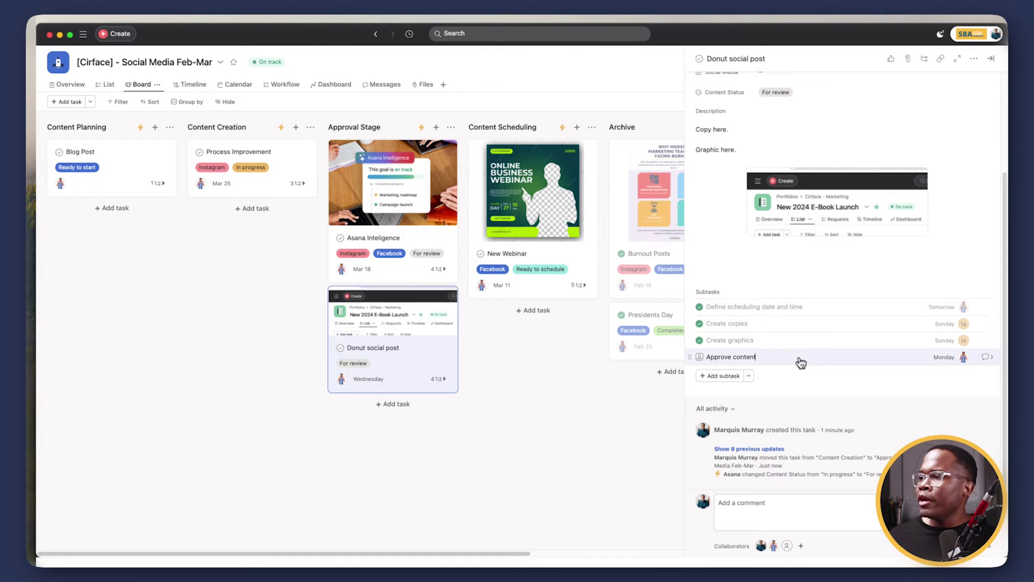
pyautogui.click(992, 358)
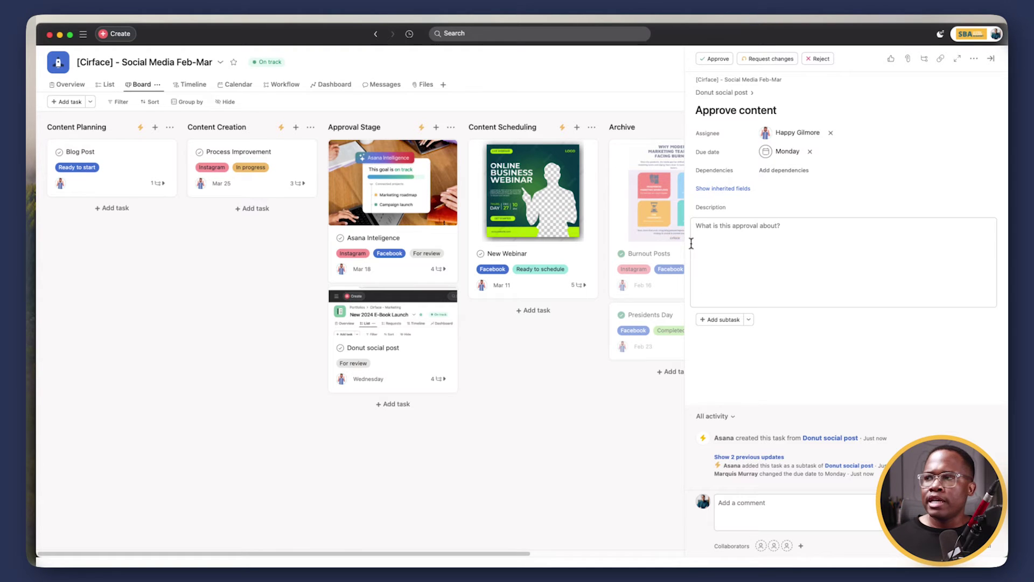
pyautogui.click(731, 92)
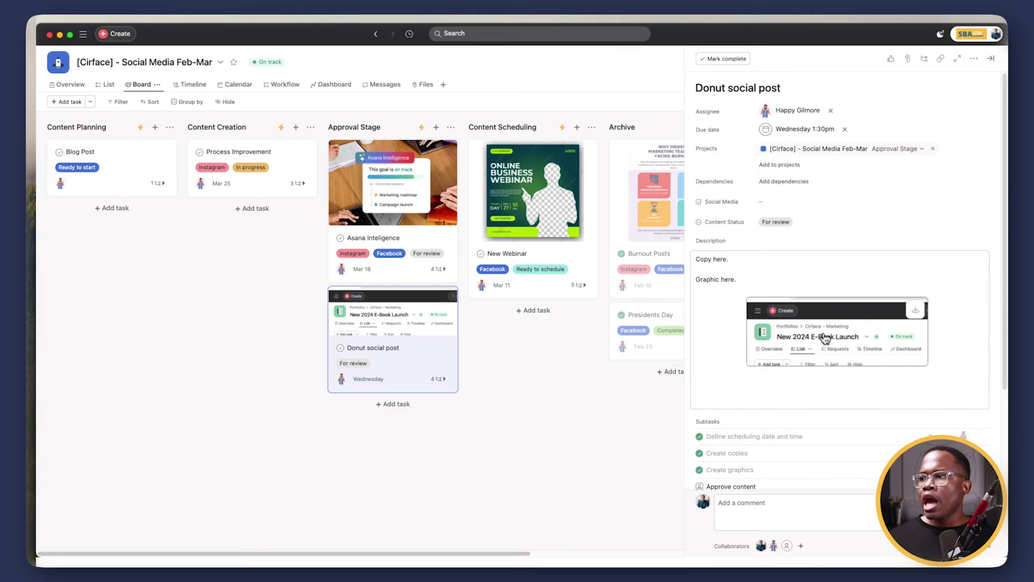
# Pin a 'Change this color' feedback task on the description's screenshot
pyautogui.click(759, 332)
pyautogui.click(958, 66)
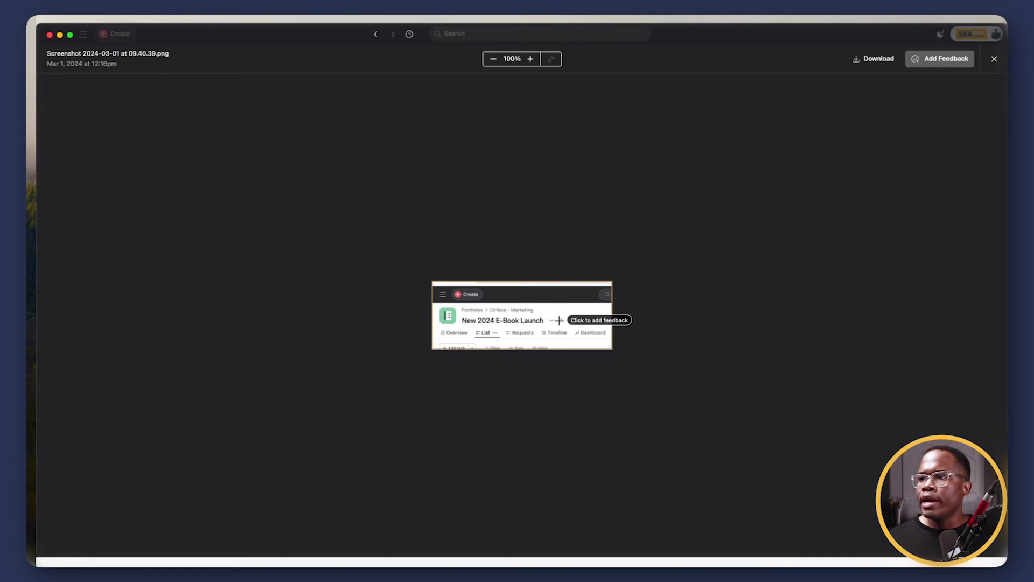
pyautogui.click(463, 327)
pyautogui.write('Change this color')
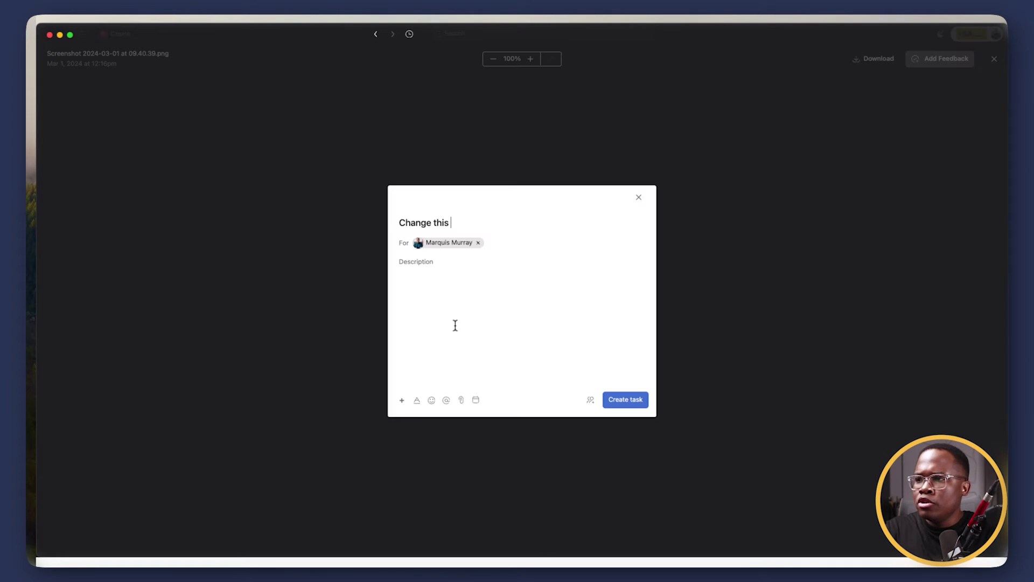
pyautogui.click(624, 400)
pyautogui.click(993, 59)
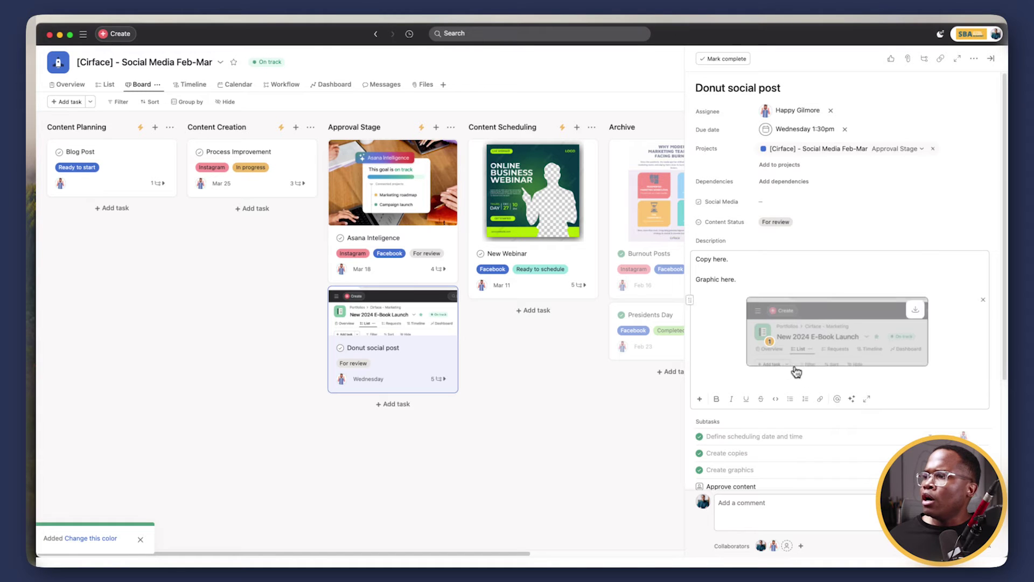
# Complete the feedback, mark Approve content as Approved, and move the card to Content Scheduling
pyautogui.scroll(-3, 792, 409)
pyautogui.click(700, 360)
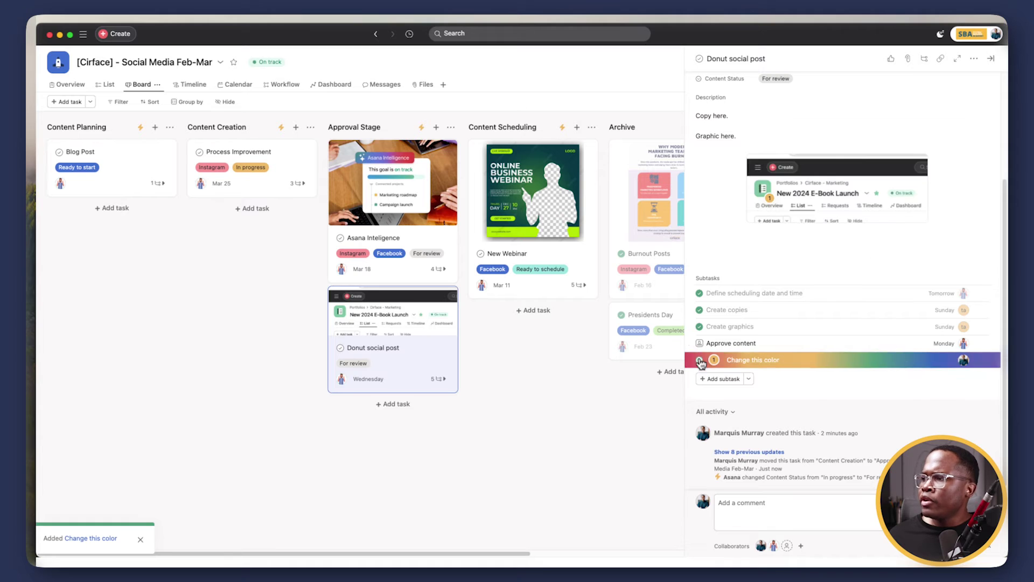
pyautogui.click(700, 343)
pyautogui.click(726, 376)
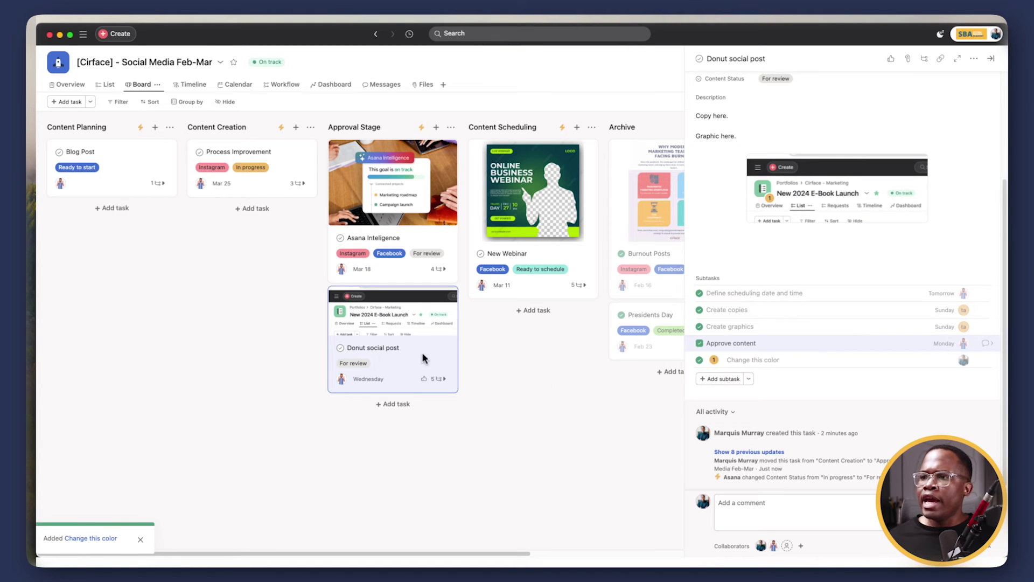
pyautogui.moveTo(426, 358); pyautogui.dragTo(570, 368)
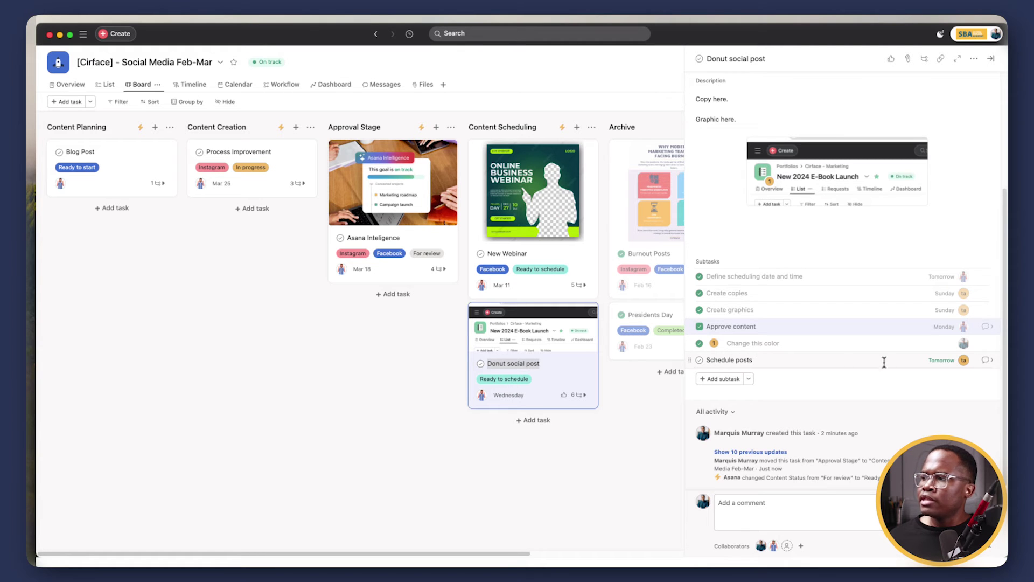
# Set the Schedule posts subtask due March 6 and mark it complete
pyautogui.click(942, 361)
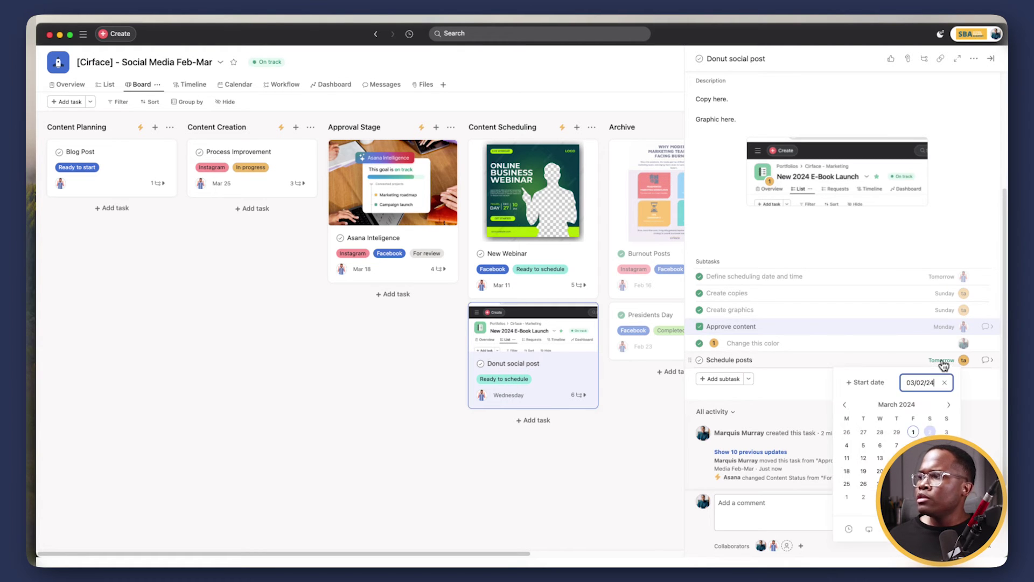
pyautogui.click(880, 446)
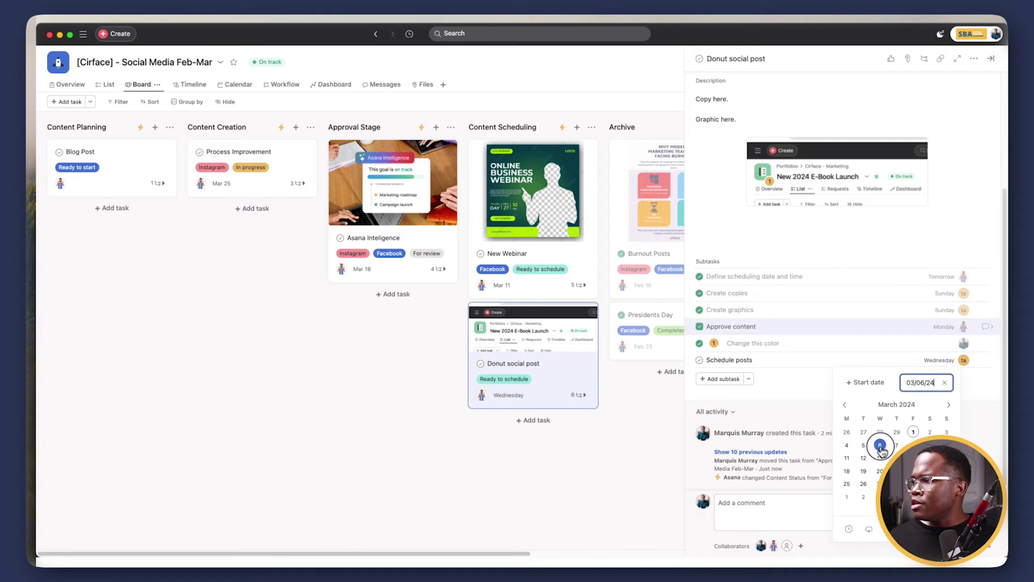
pyautogui.click(768, 419)
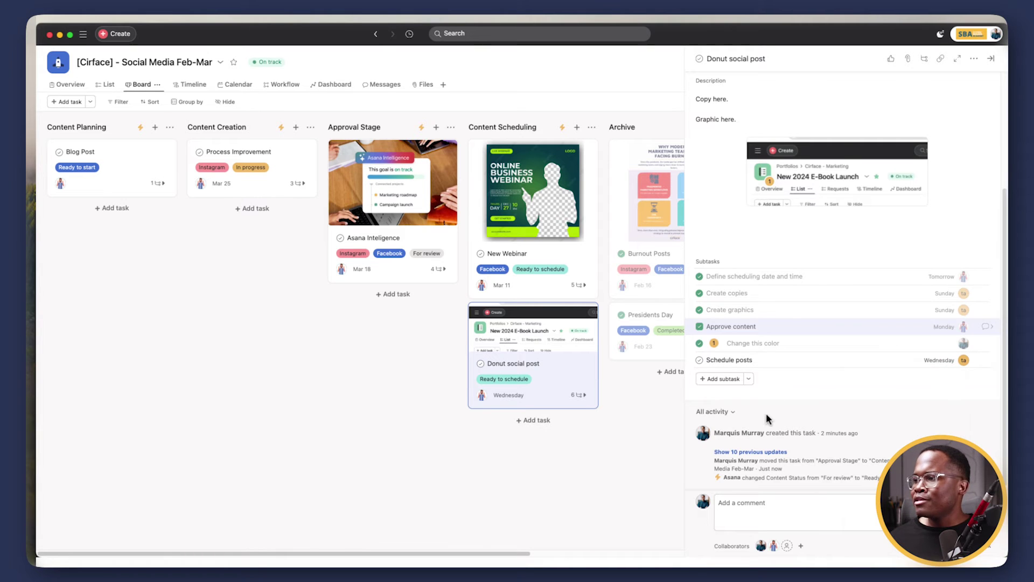
pyautogui.click(699, 360)
# Move the Donut social post card into Archive as Completed and view the project Dashboard
pyautogui.click(992, 59)
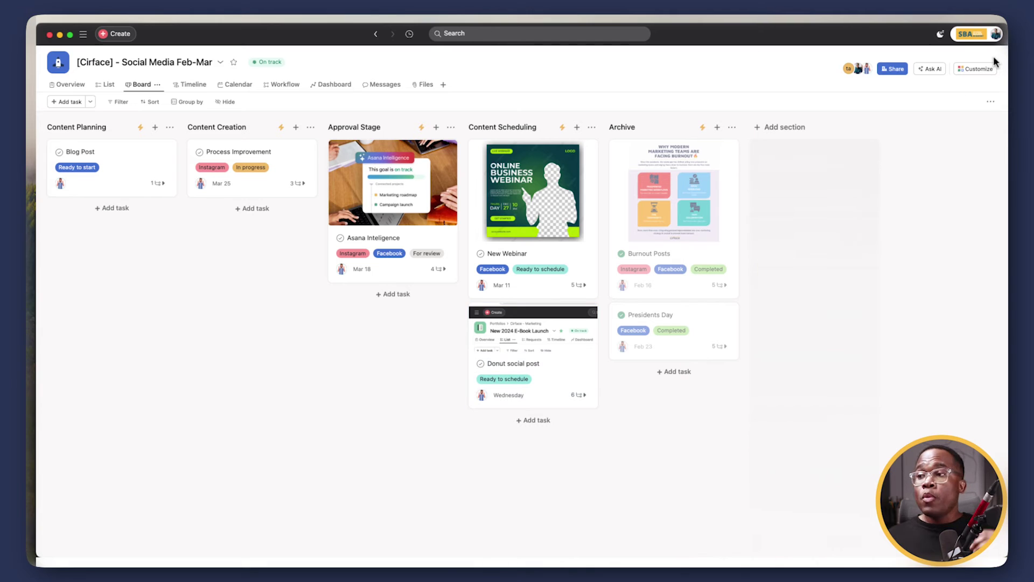
pyautogui.moveTo(554, 388); pyautogui.dragTo(705, 379)
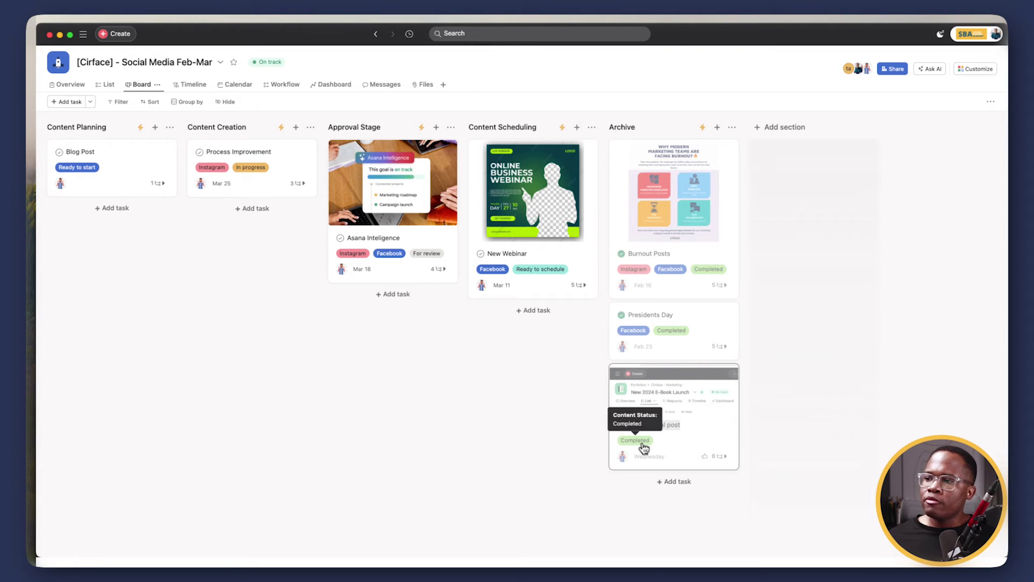
pyautogui.click(333, 87)
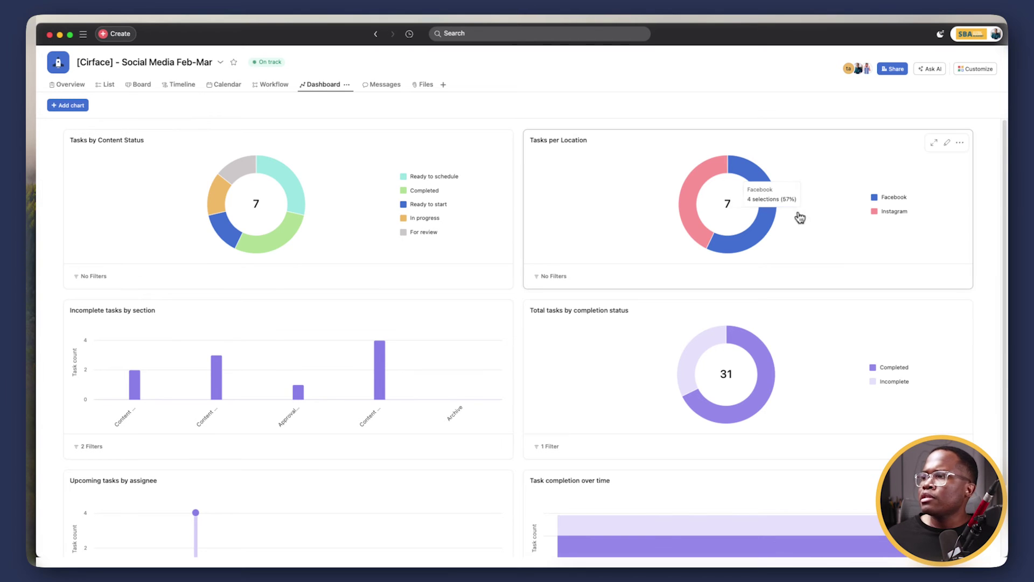
pyautogui.moveTo(766, 196)
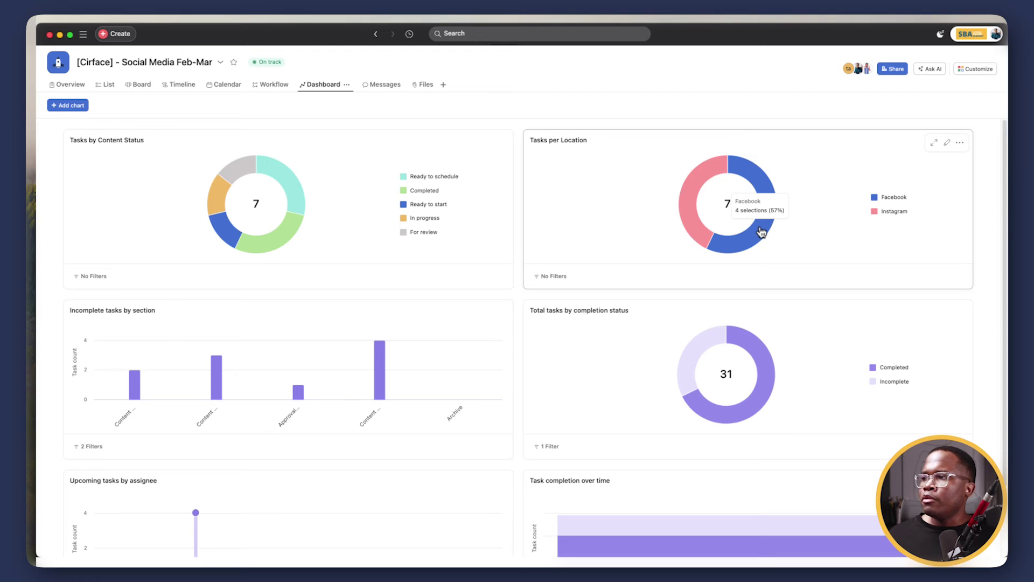
pyautogui.moveTo(201, 398)
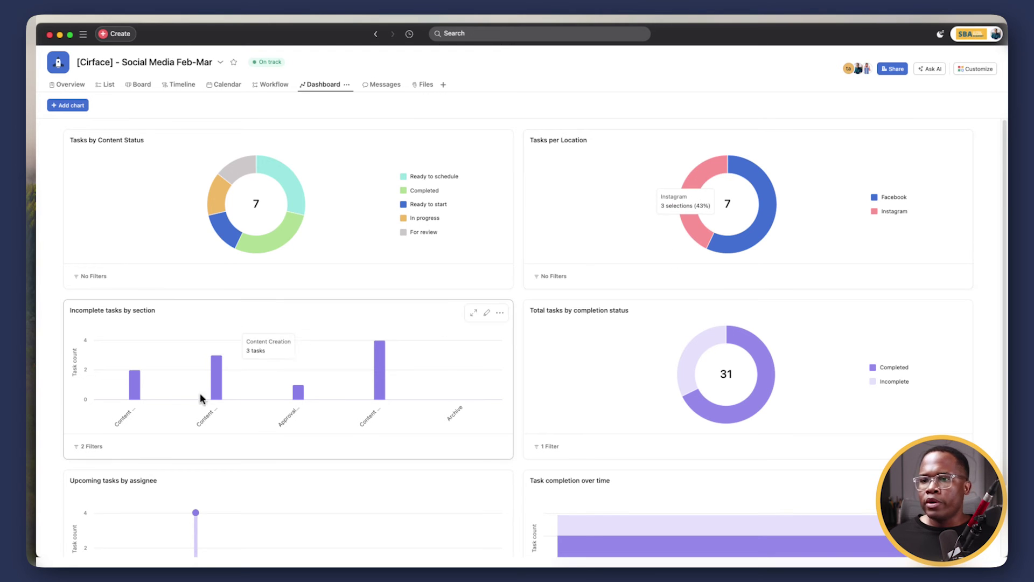
pyautogui.scroll(-3, 219, 376)
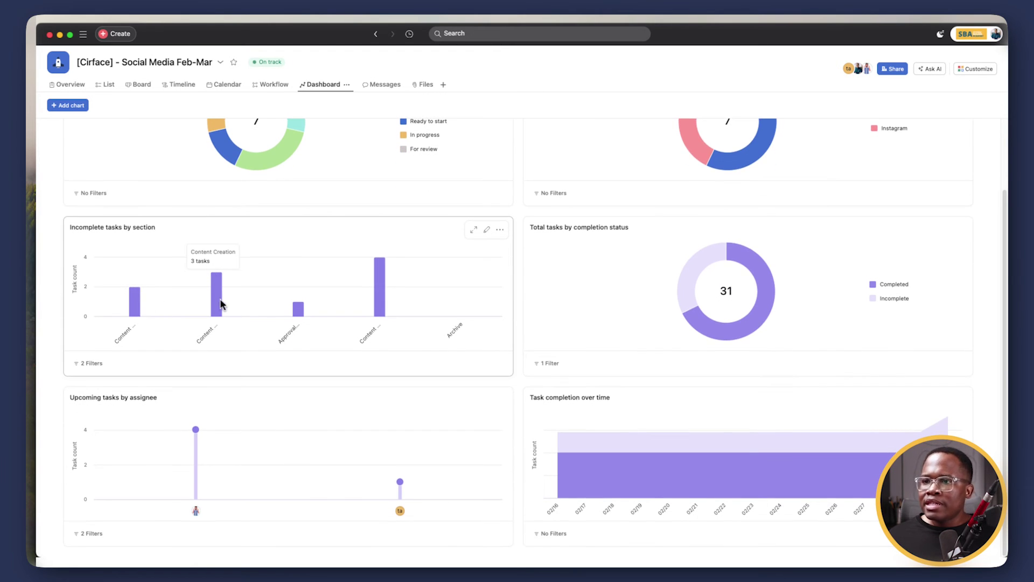
pyautogui.scroll(3, 425, 294)
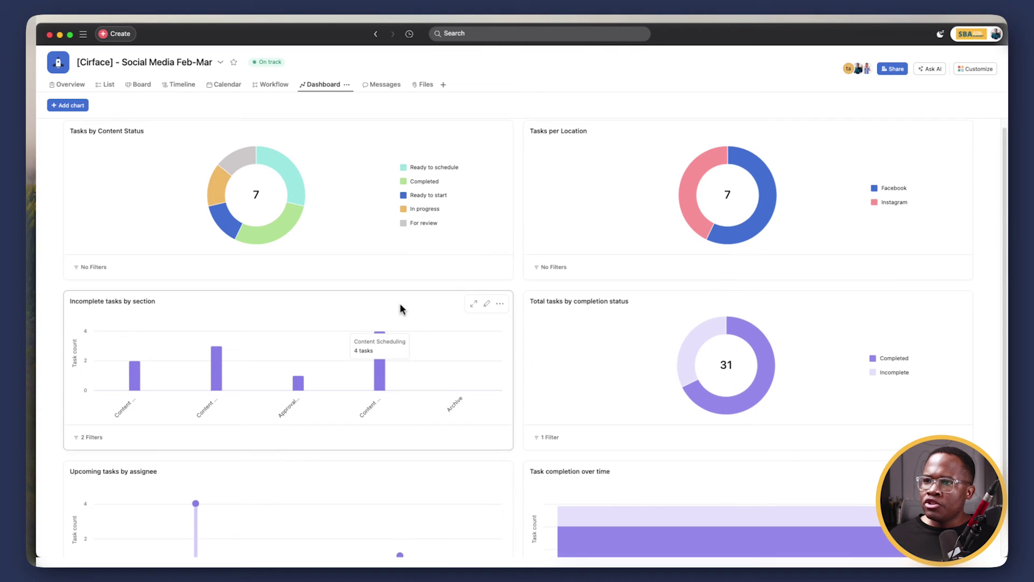
pyautogui.click(135, 91)
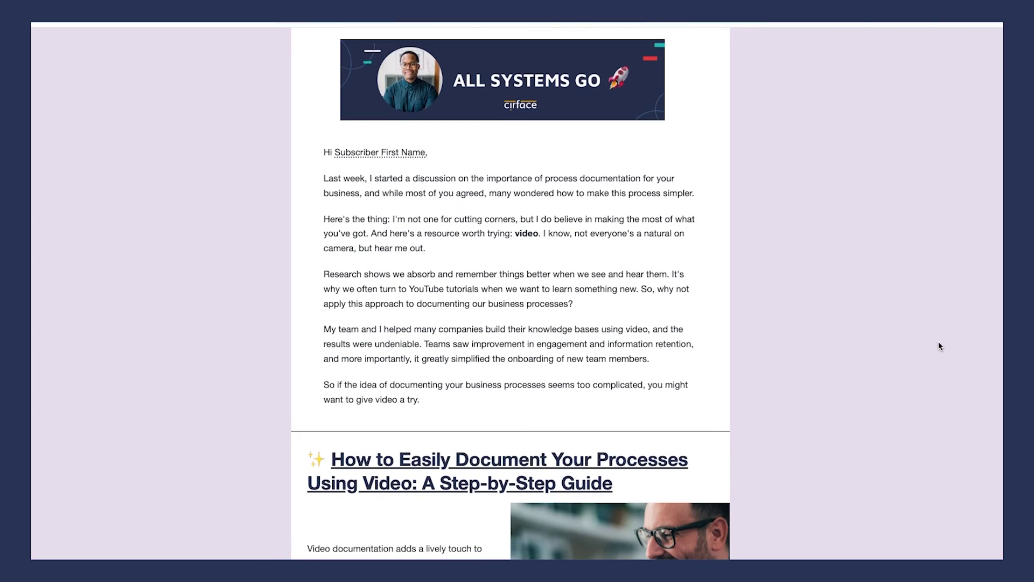
# Scroll the Cirface 'All Systems Go' newsletter down to the 'How to Use Asana to Document Your SOPs' section
pyautogui.scroll(-5, 938, 345)
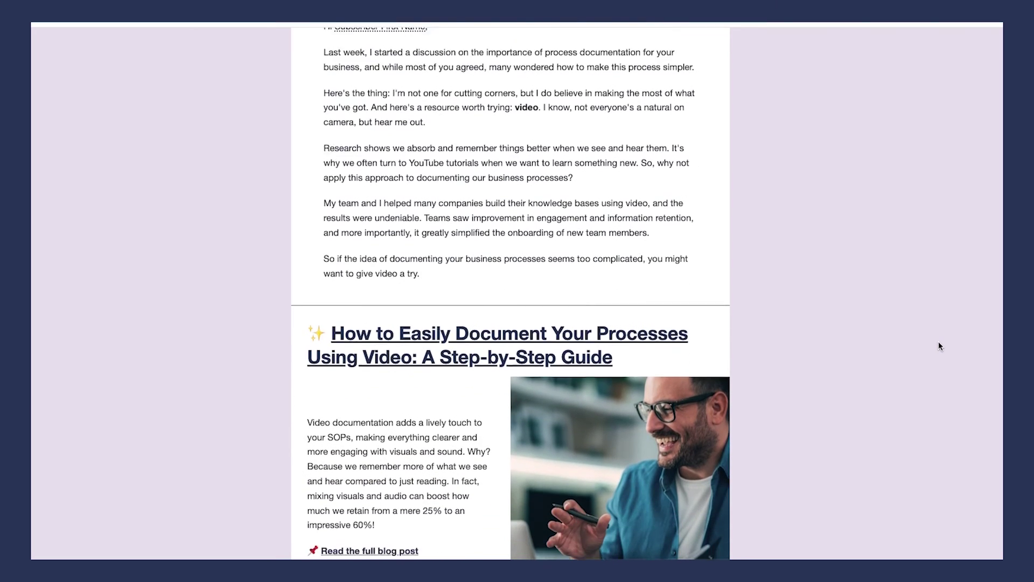
pyautogui.scroll(-7, 938, 342)
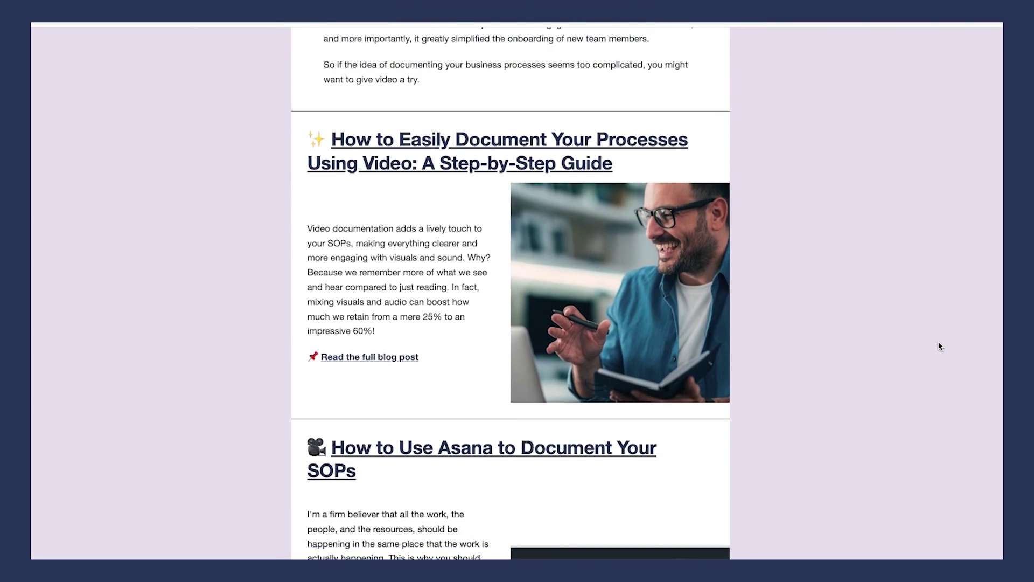
pyautogui.scroll(-4, 939, 343)
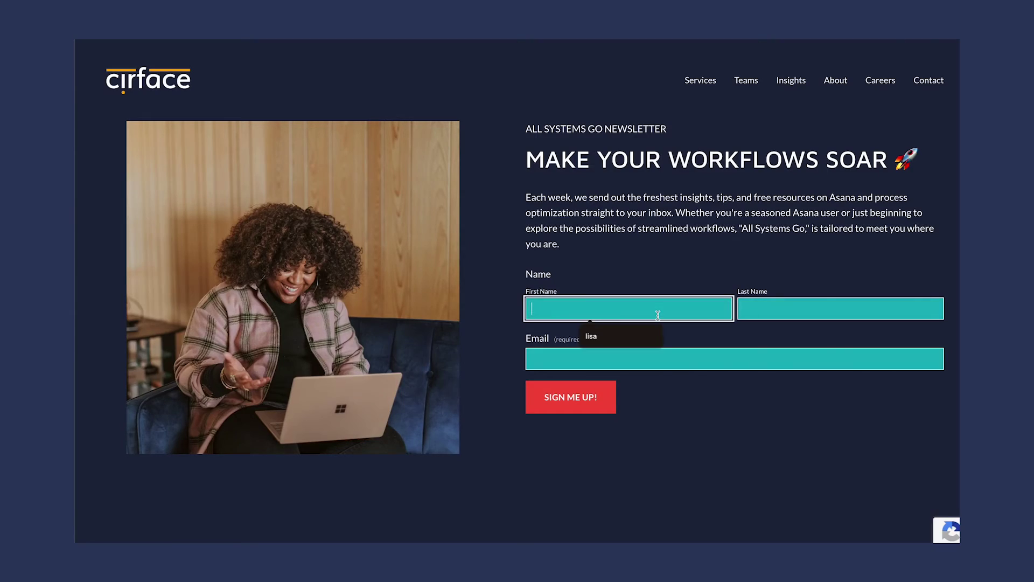
# Fill the newsletter form's first name, last name and e-mail from browser suggestions, then submit with SIGN ME UP!
pyautogui.click(652, 336)
pyautogui.click(743, 313)
pyautogui.click(808, 335)
pyautogui.click(805, 355)
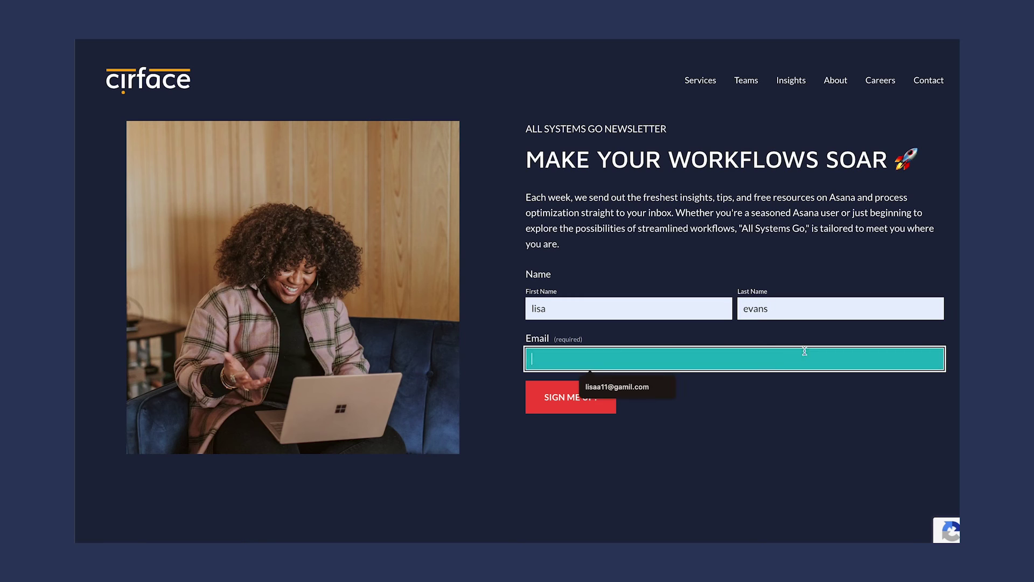
pyautogui.click(645, 388)
pyautogui.click(573, 405)
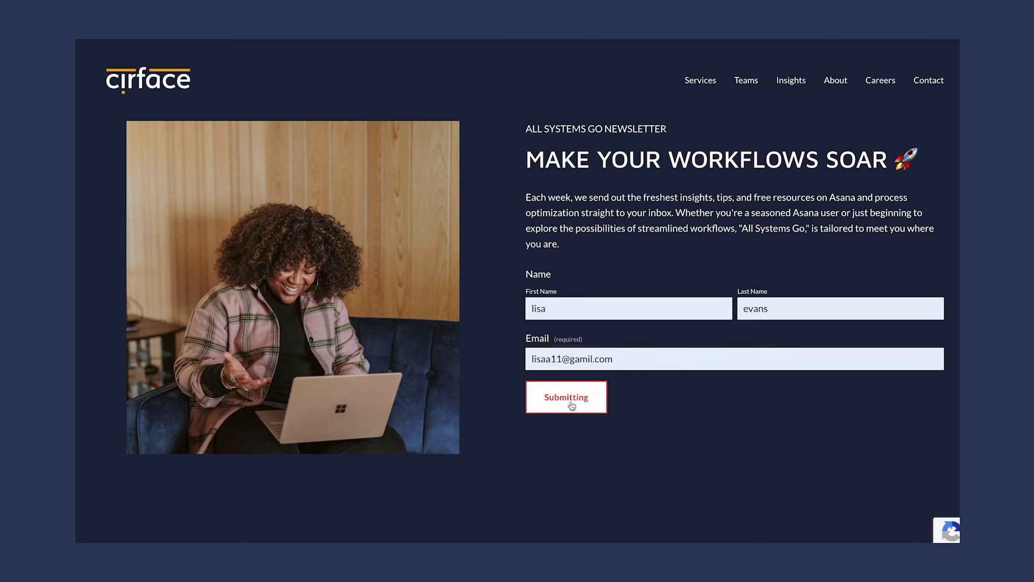